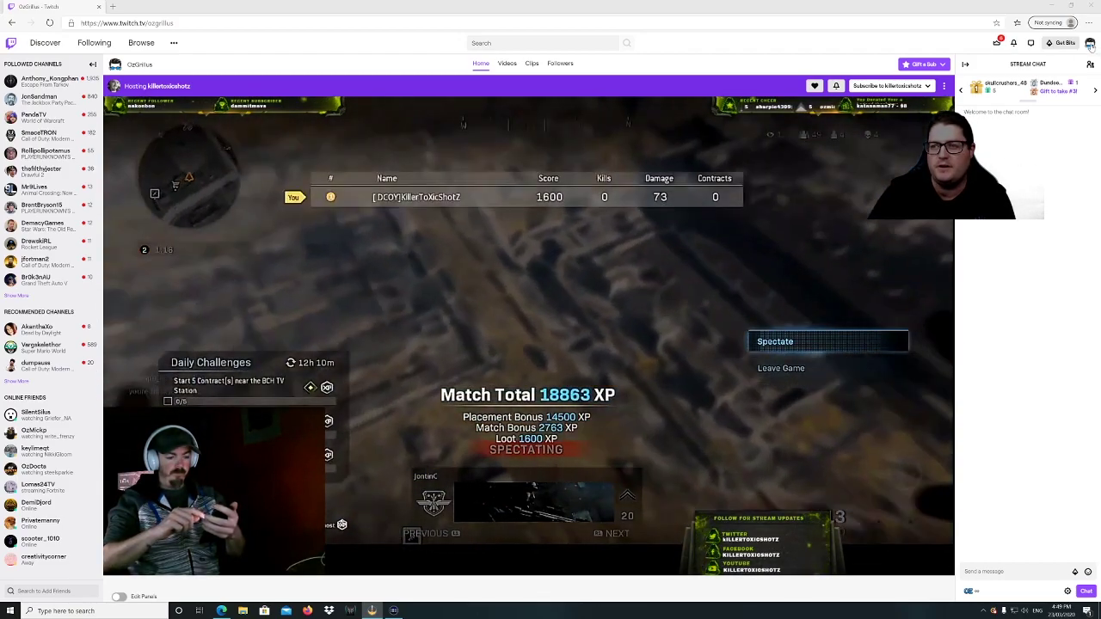
Open your own channel page and turn on panel editing to examine the panels' images, links and descriptions.
click(1090, 43)
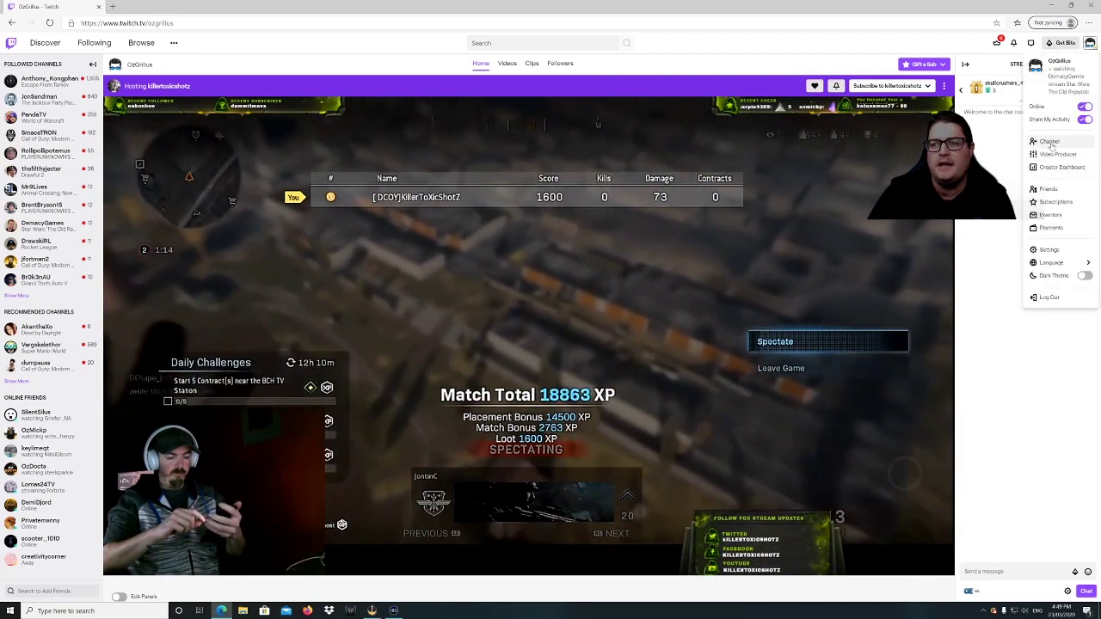
click(1048, 142)
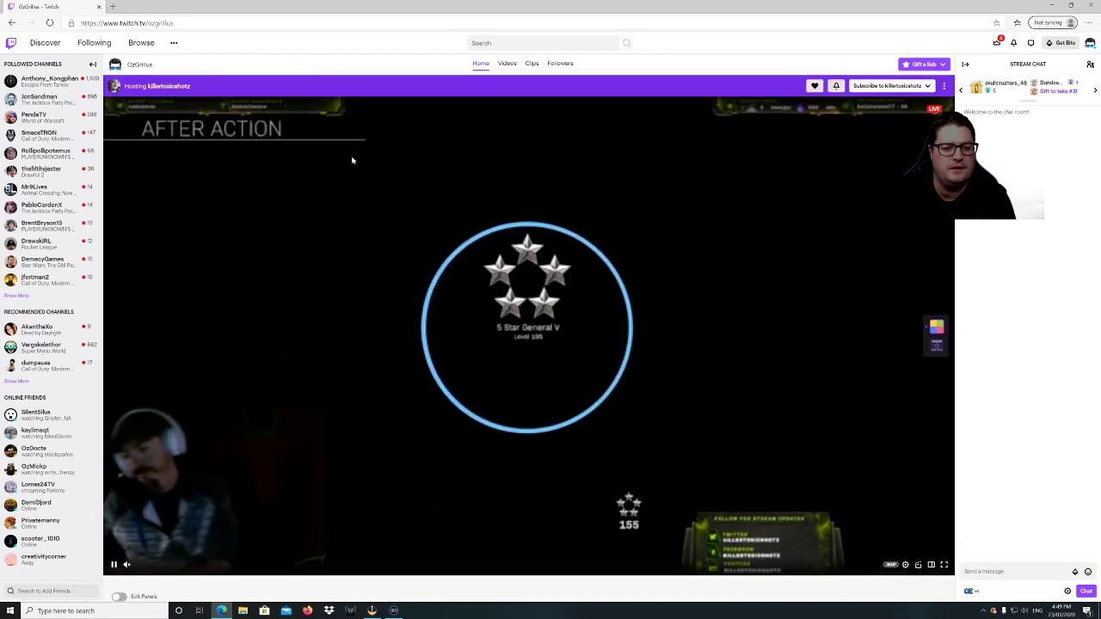
scroll(350, 160, down, 4)
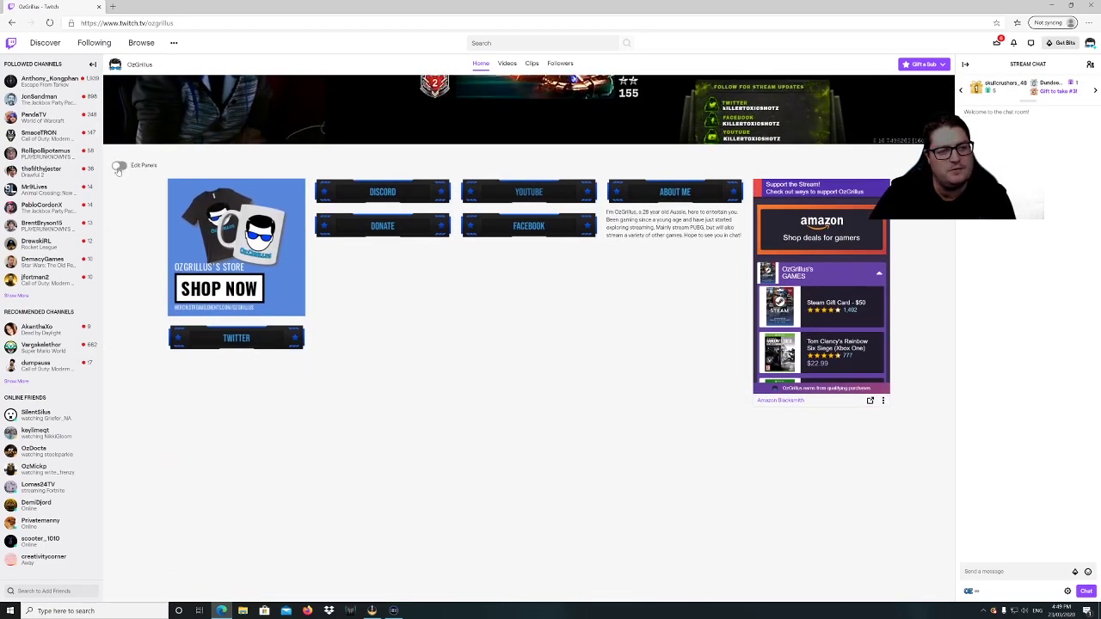
click(118, 165)
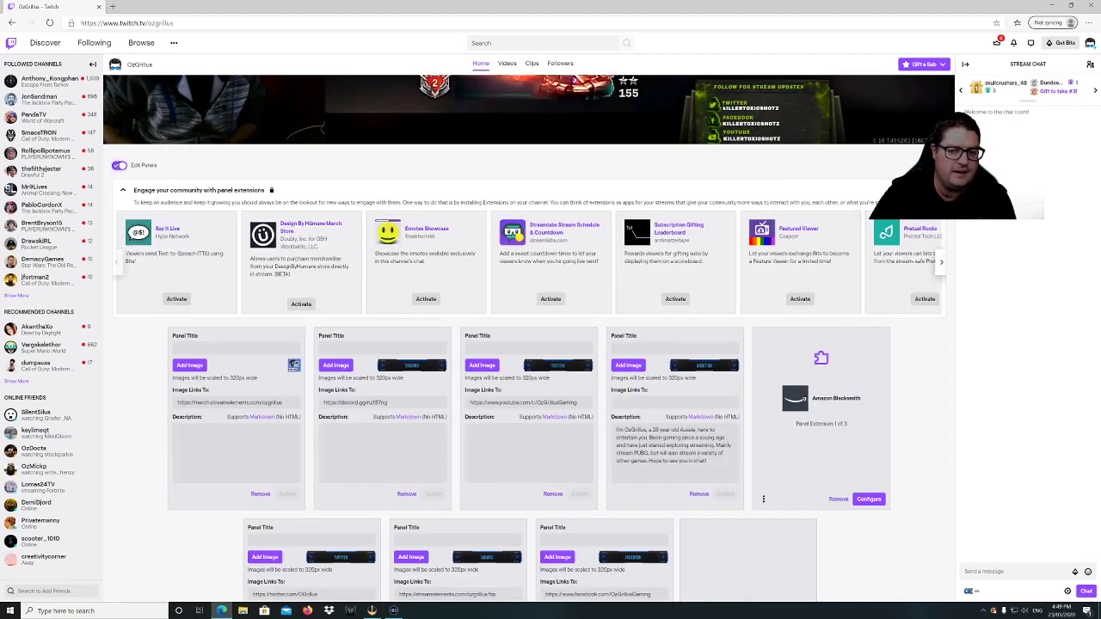
scroll(457, 238, down, 3)
scroll(274, 262, up, 3)
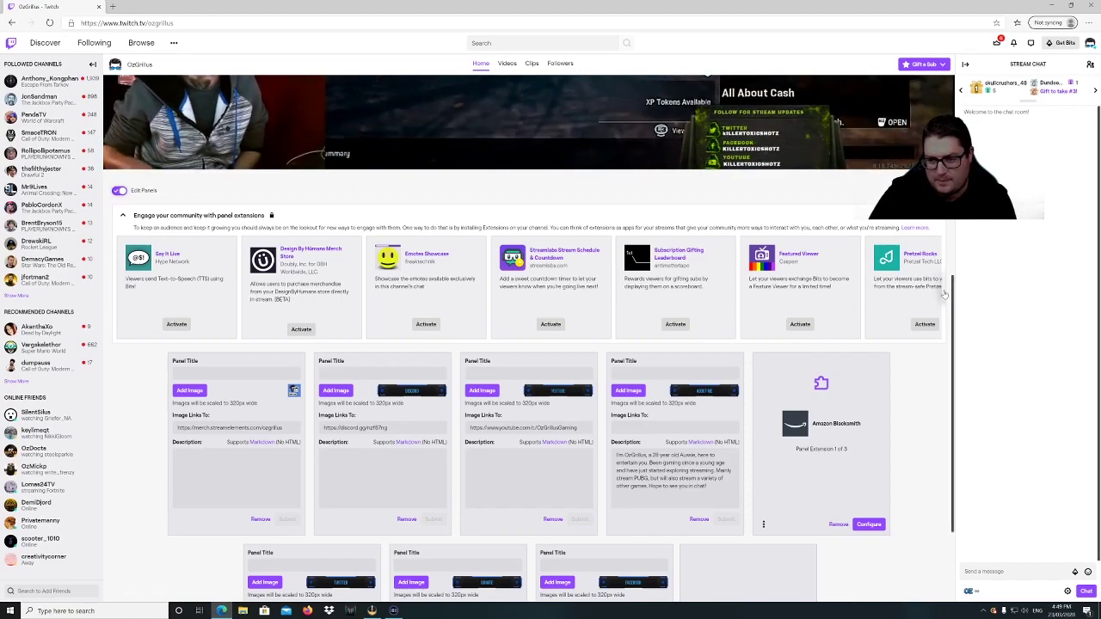
scroll(725, 385, down, 3)
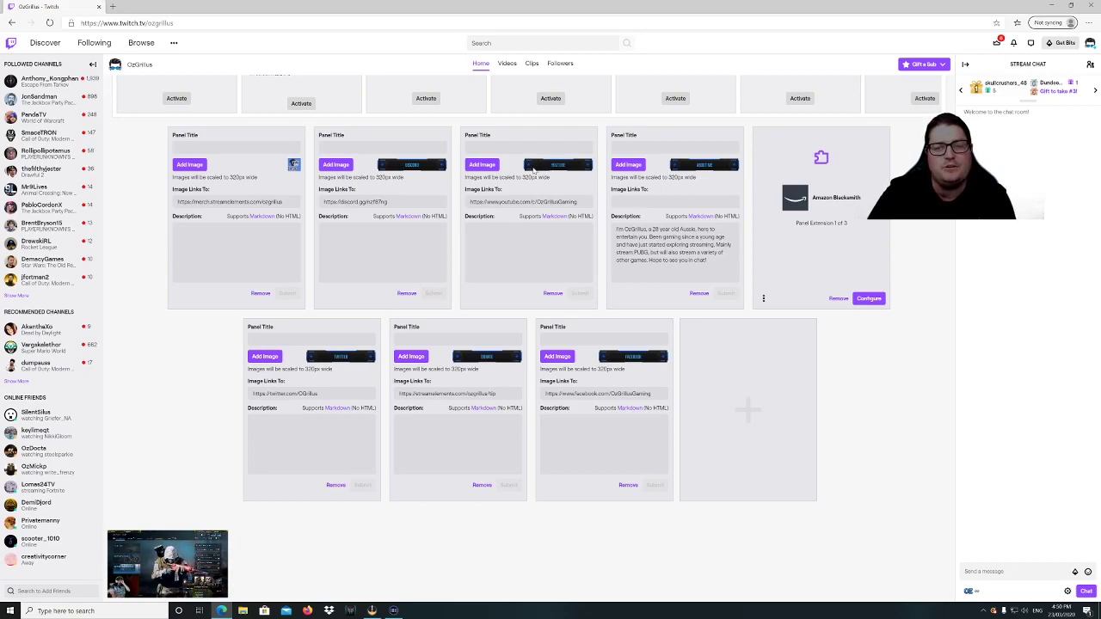
scroll(237, 138, up, 3)
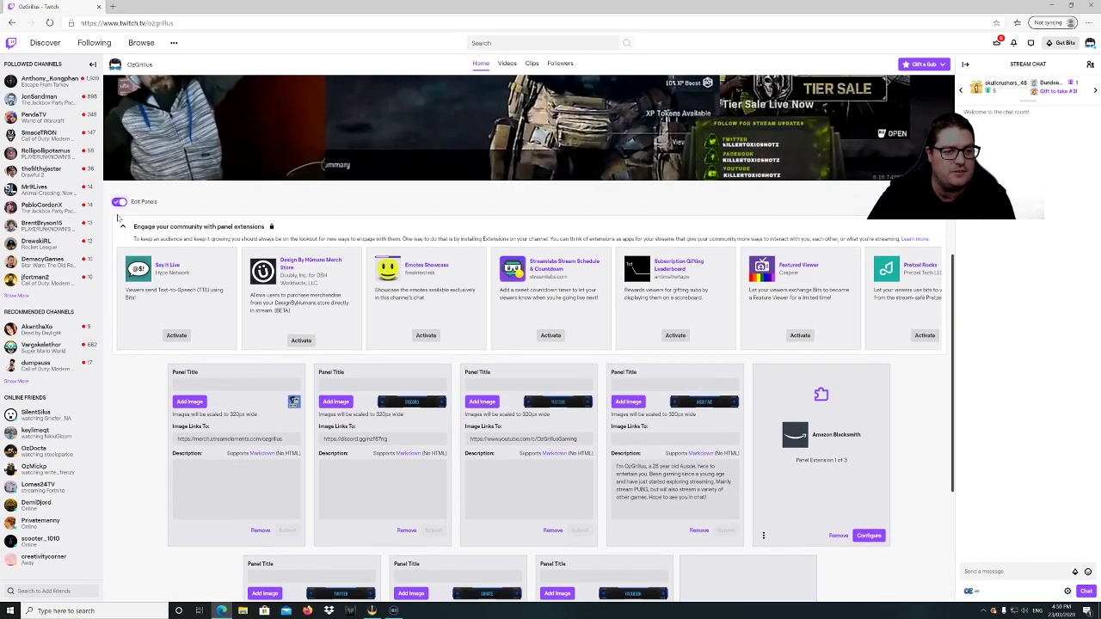
Turn off panel editing and view the panels below the stream as visitors see them.
click(119, 201)
scroll(393, 313, up, 2)
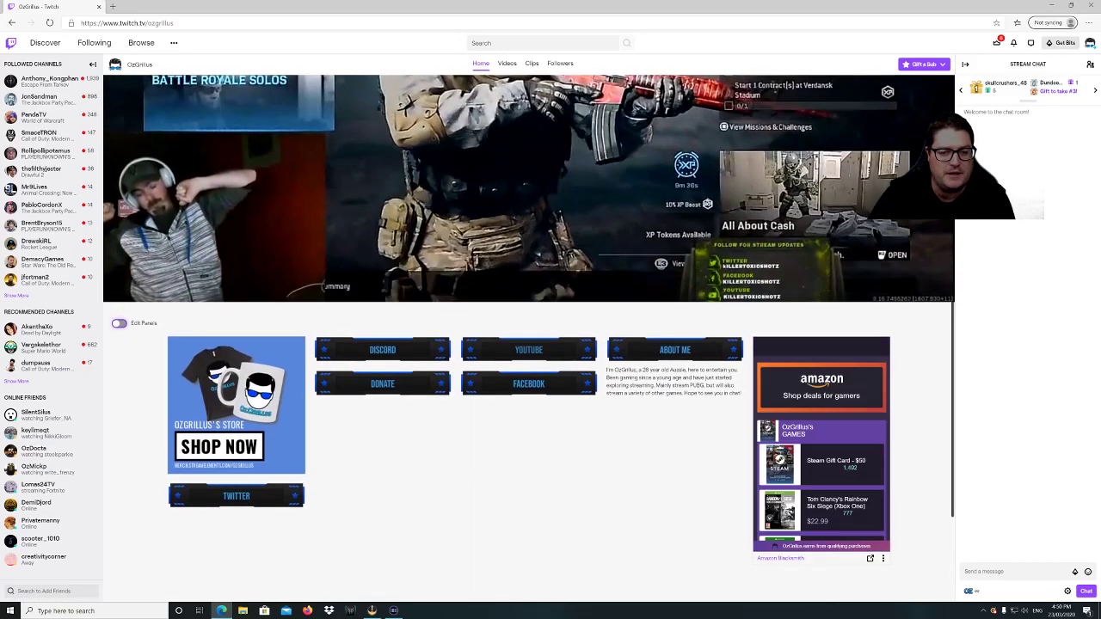
scroll(366, 423, down, 1)
scroll(209, 344, down, 1)
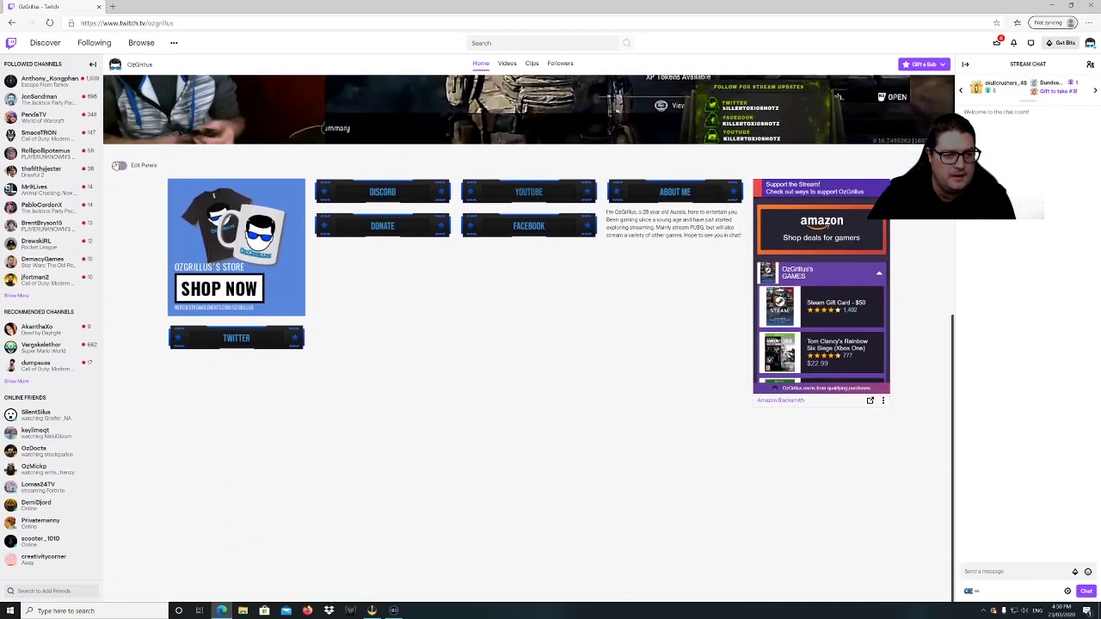
Turn panel editing on again, try repositioning the Discord panel, and switch editing off.
click(119, 165)
scroll(437, 335, down, 1)
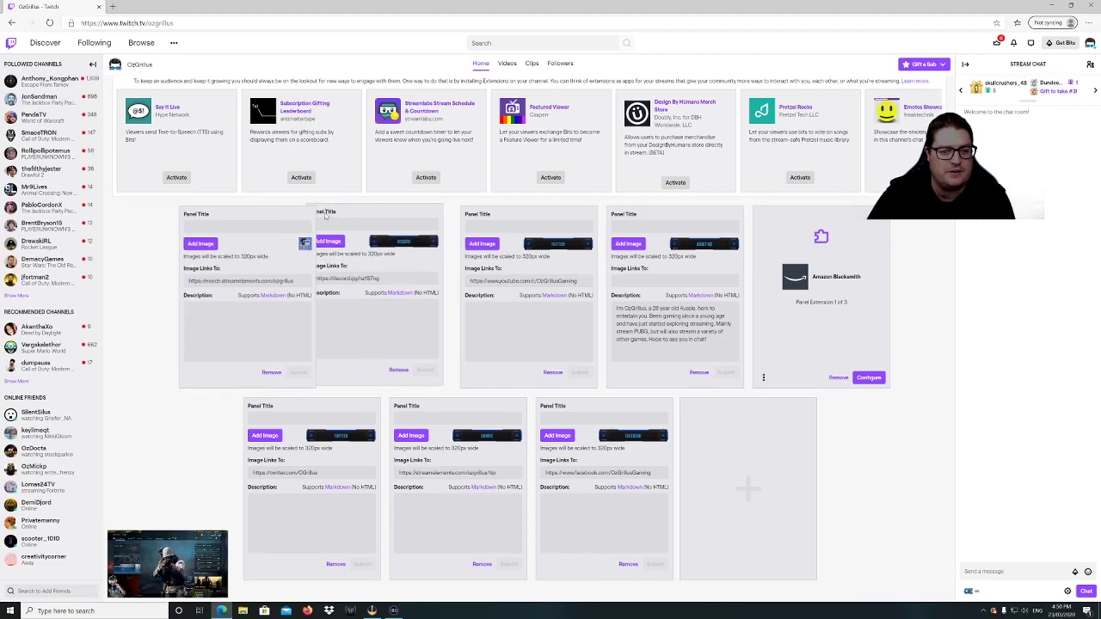
scroll(258, 344, up, 3)
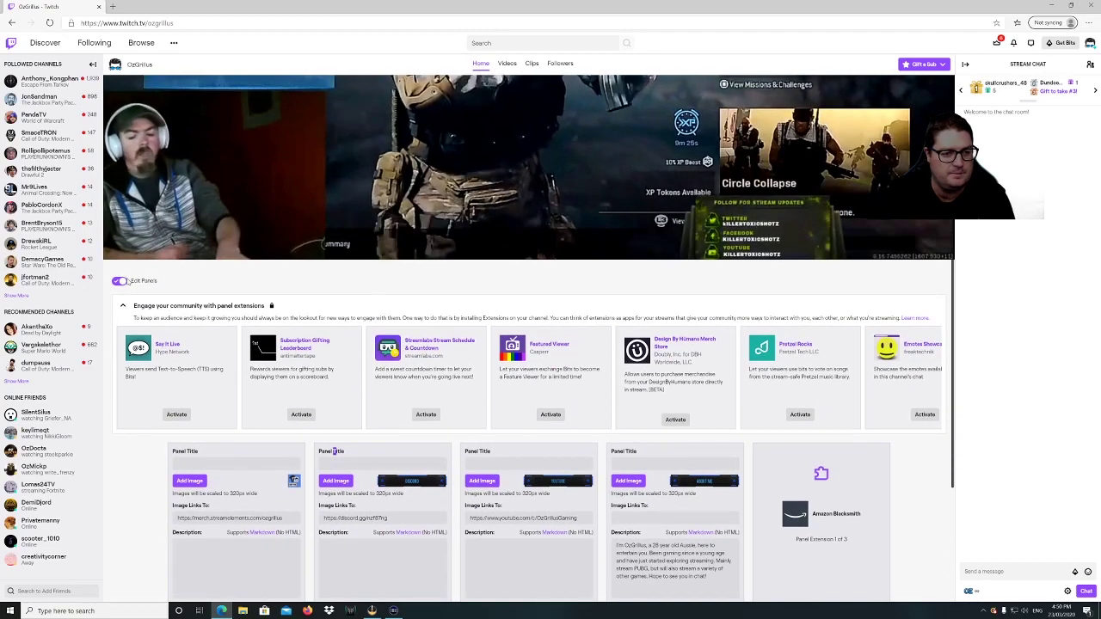
click(119, 281)
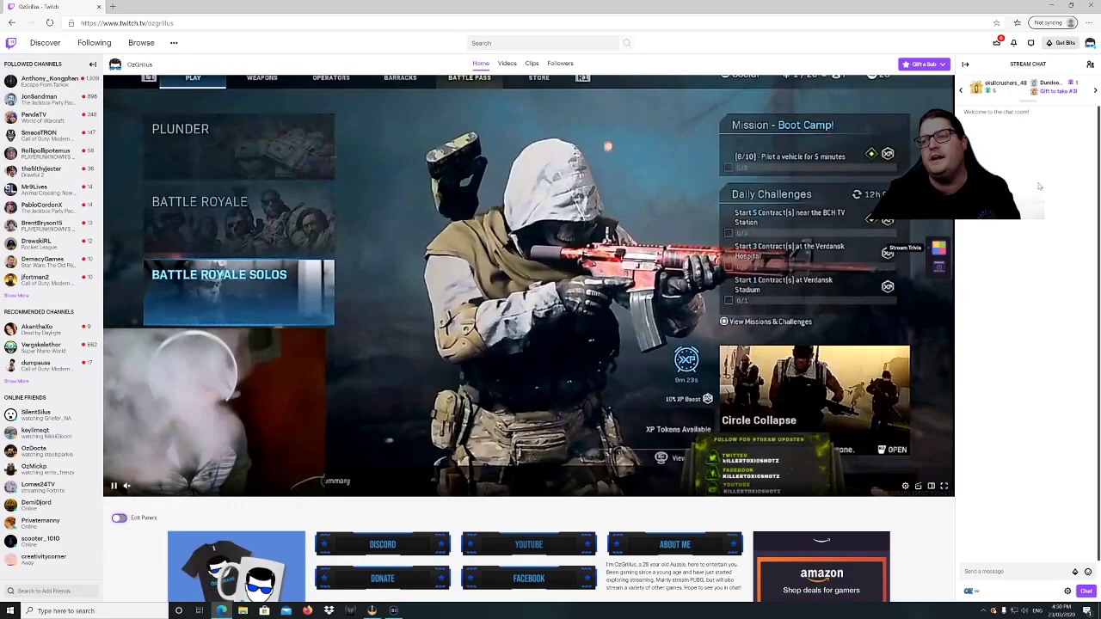
Go to the Creator Dashboard and open the community's Channel Points settings.
click(1089, 43)
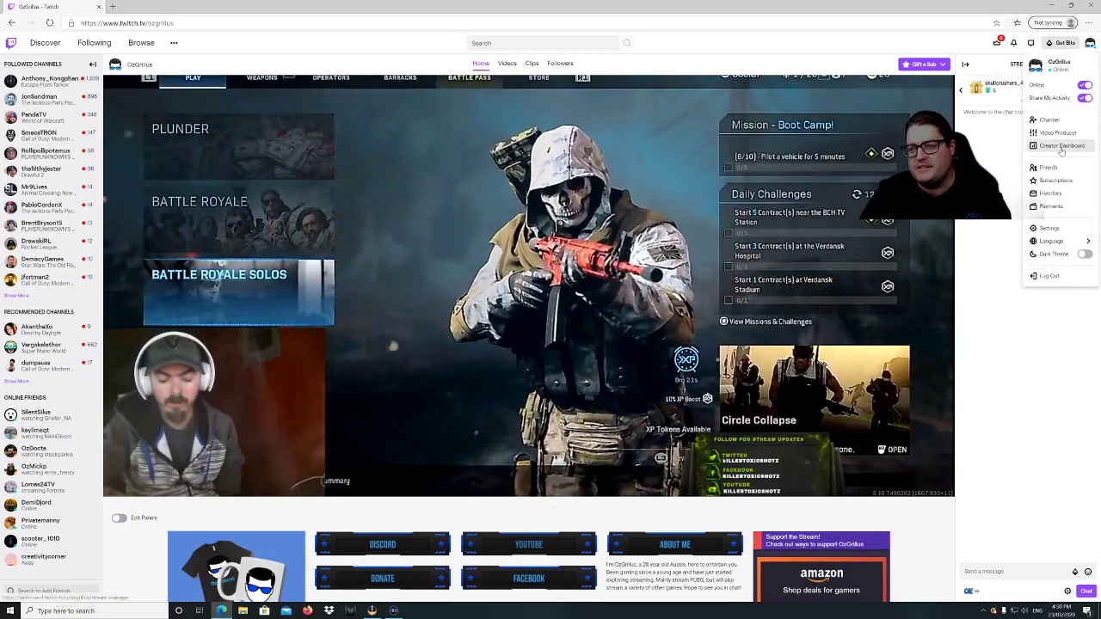
click(1061, 151)
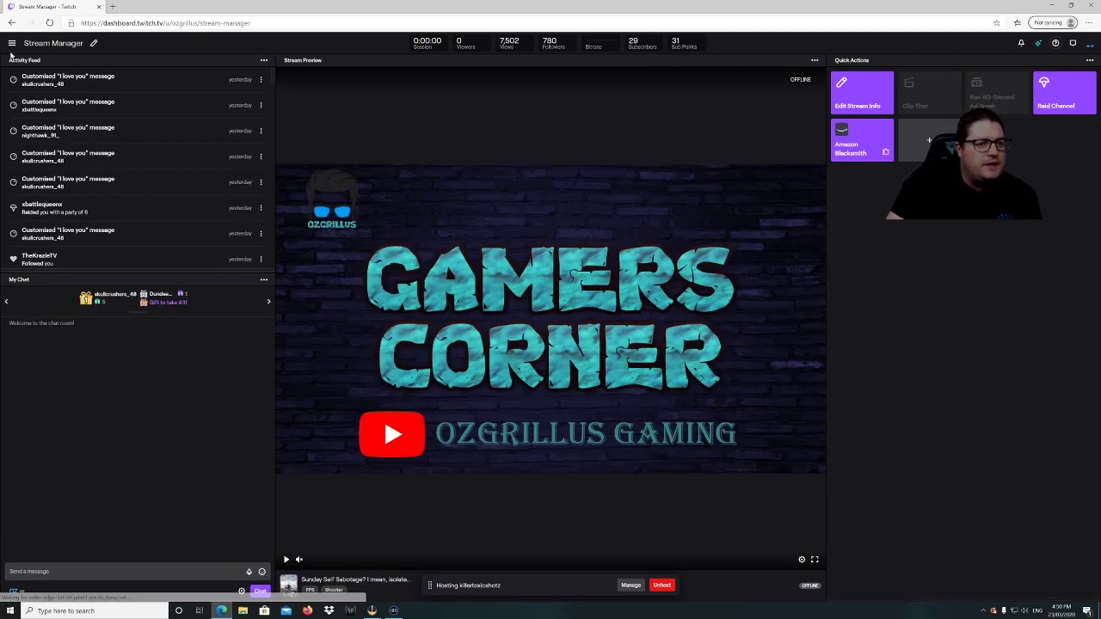
click(13, 44)
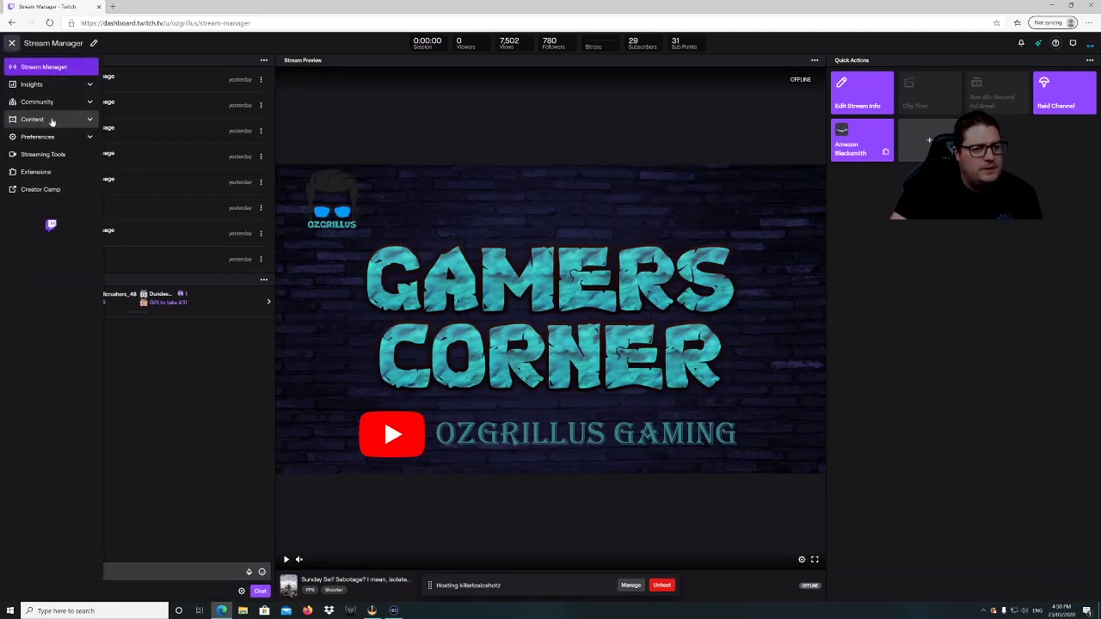
click(52, 120)
click(48, 102)
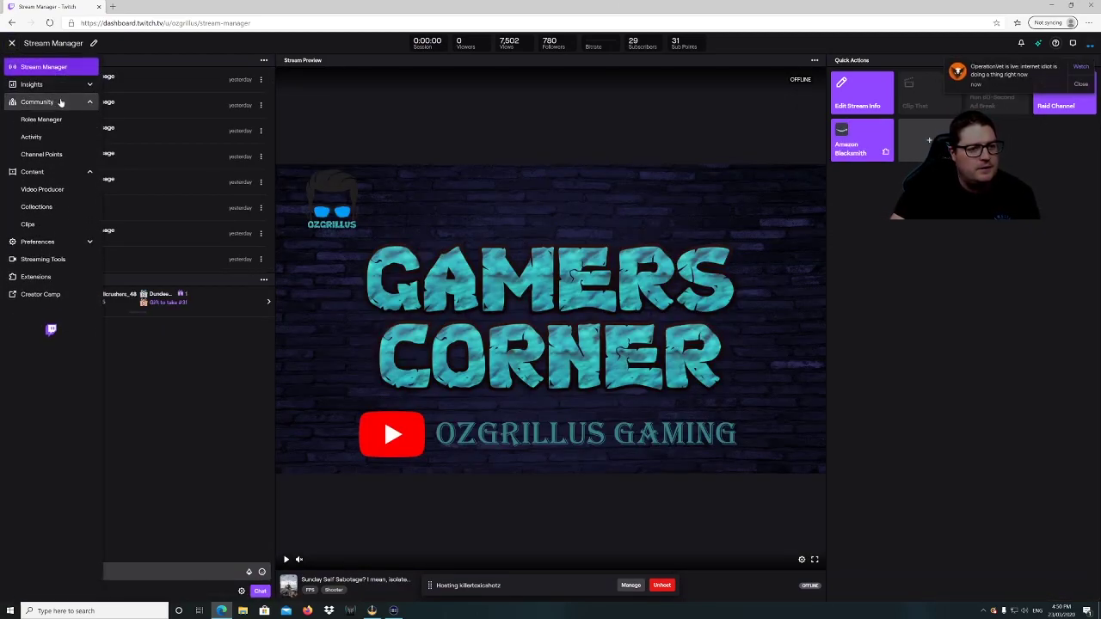
click(43, 155)
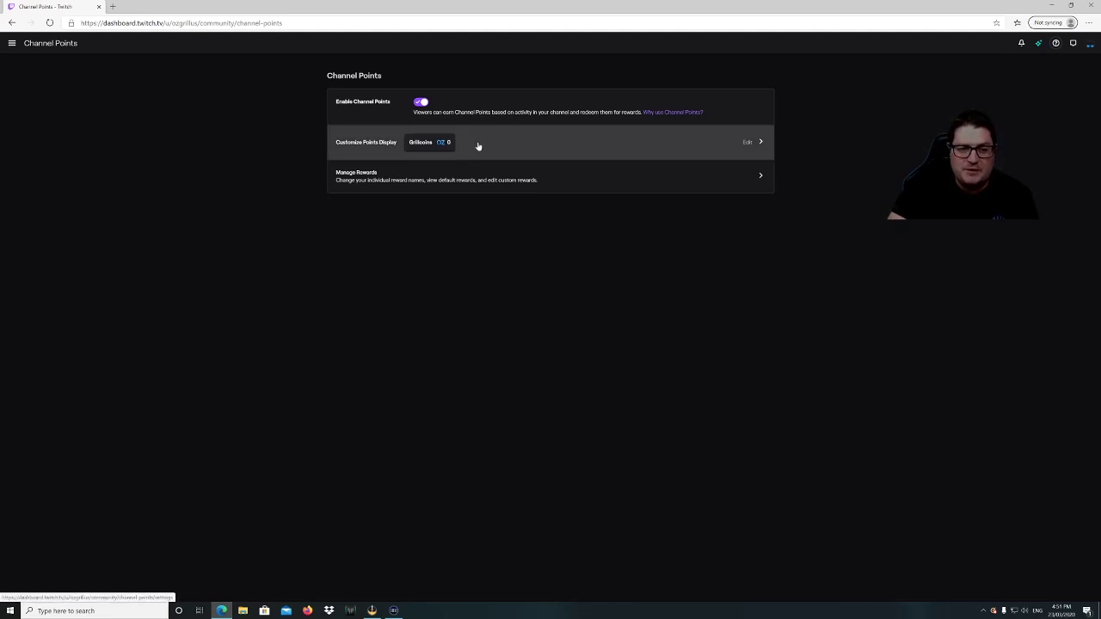
Review the Channel Points name and icon settings and the edit form of the Customised "I love you" message reward.
click(542, 145)
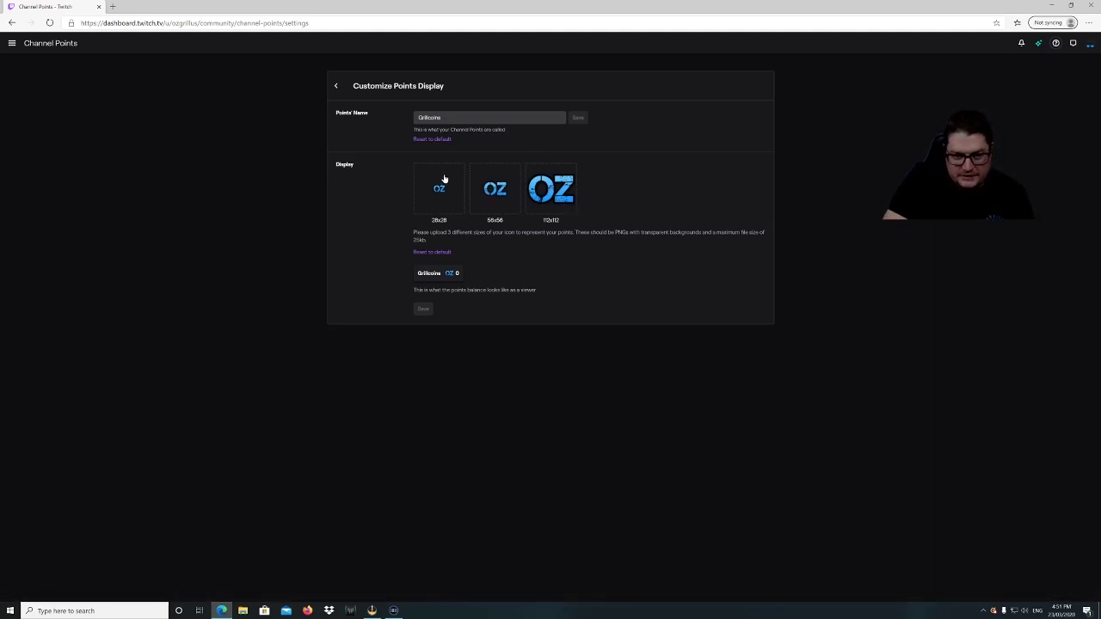
click(335, 88)
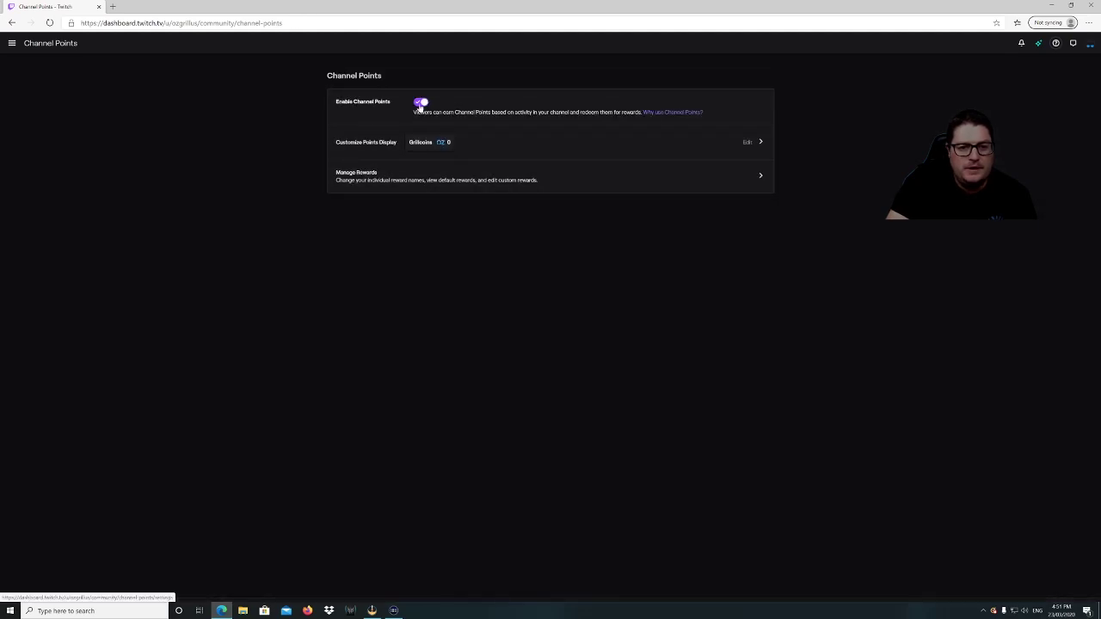
click(567, 180)
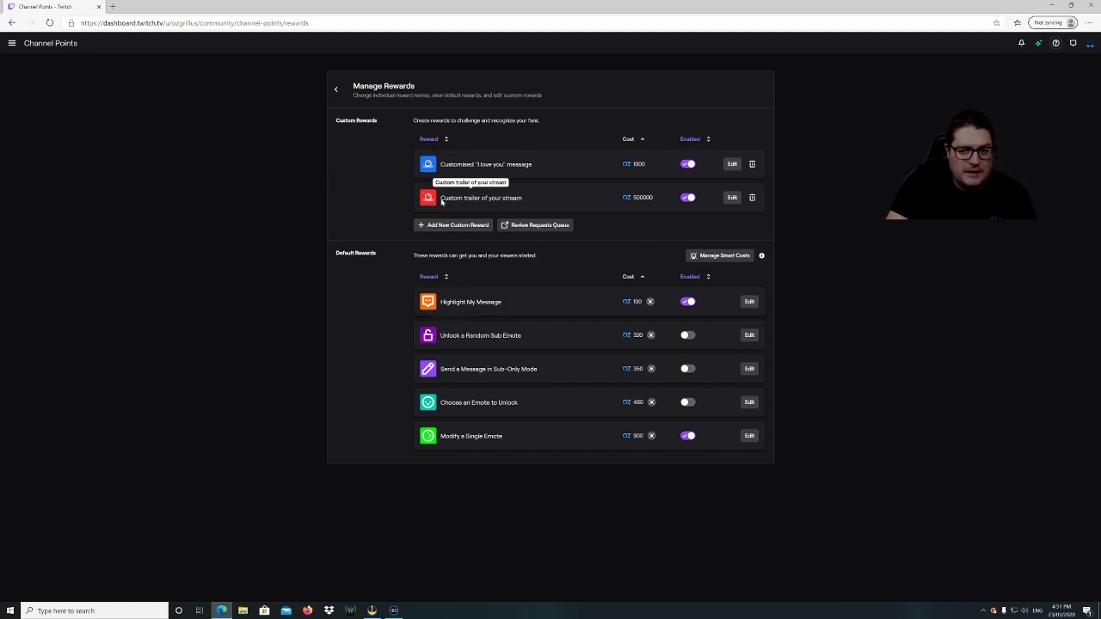
click(731, 164)
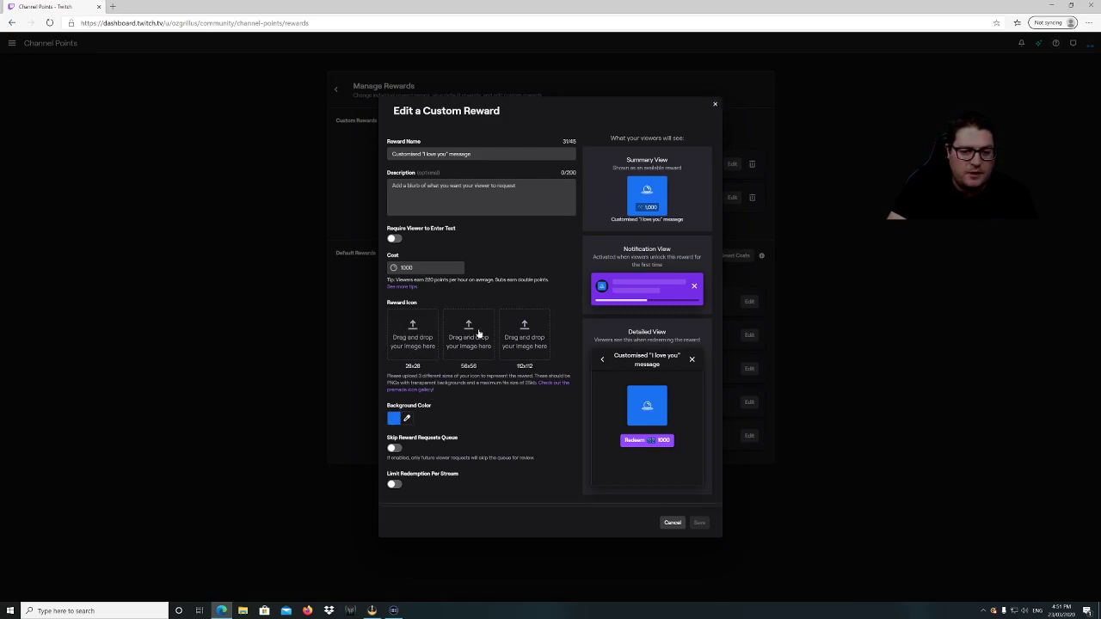
click(715, 105)
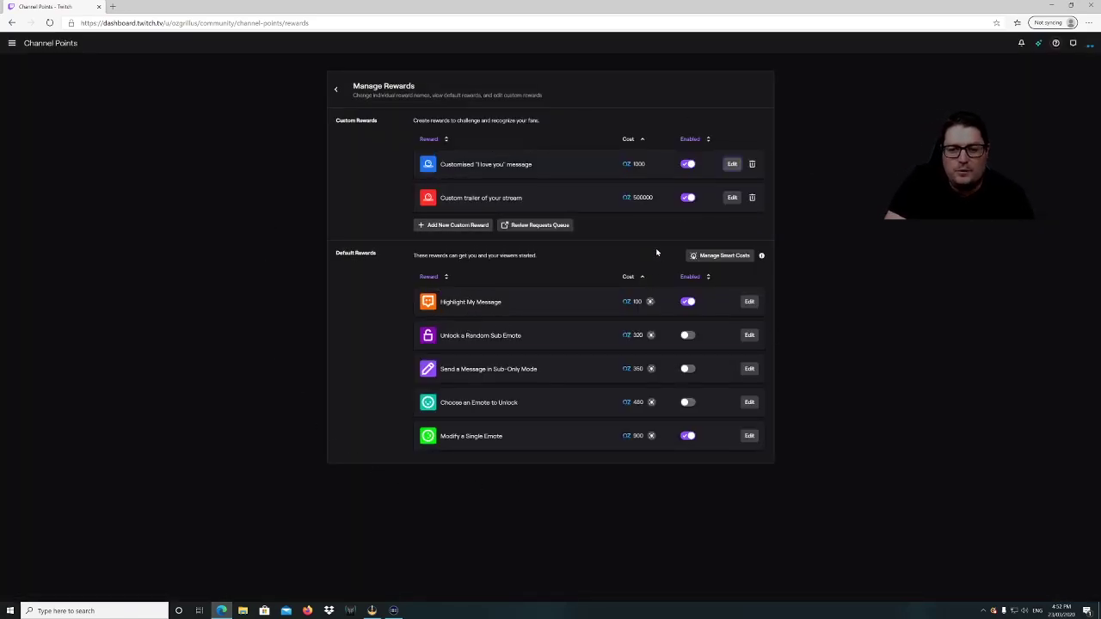
click(338, 92)
Open the Affiliate preferences from the dashboard and dismiss the Sound Alerts extension offer.
click(12, 48)
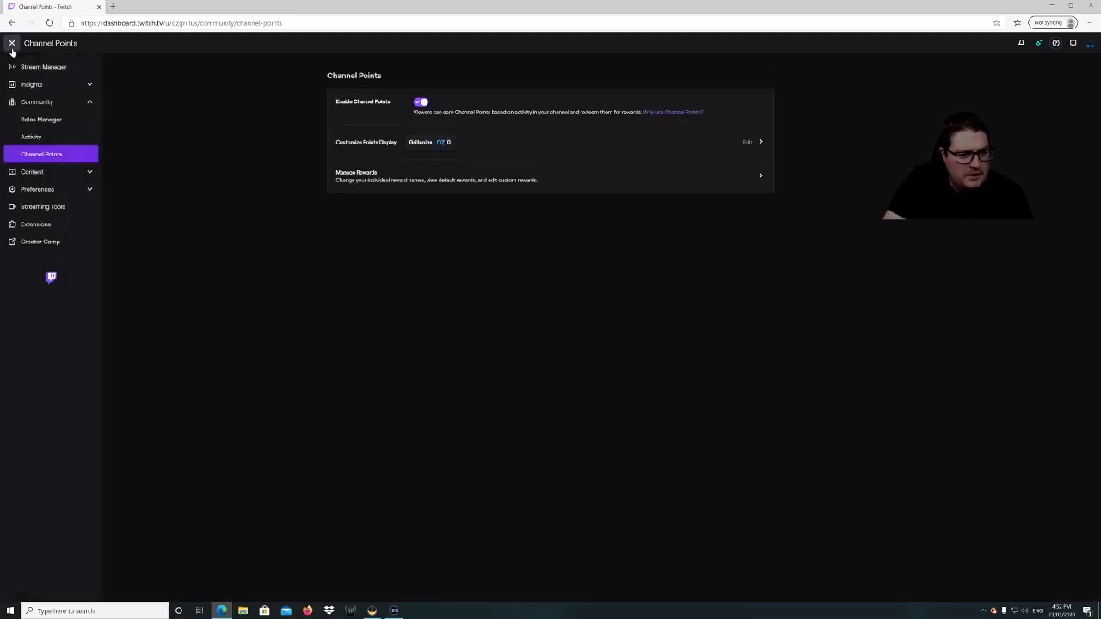
click(80, 176)
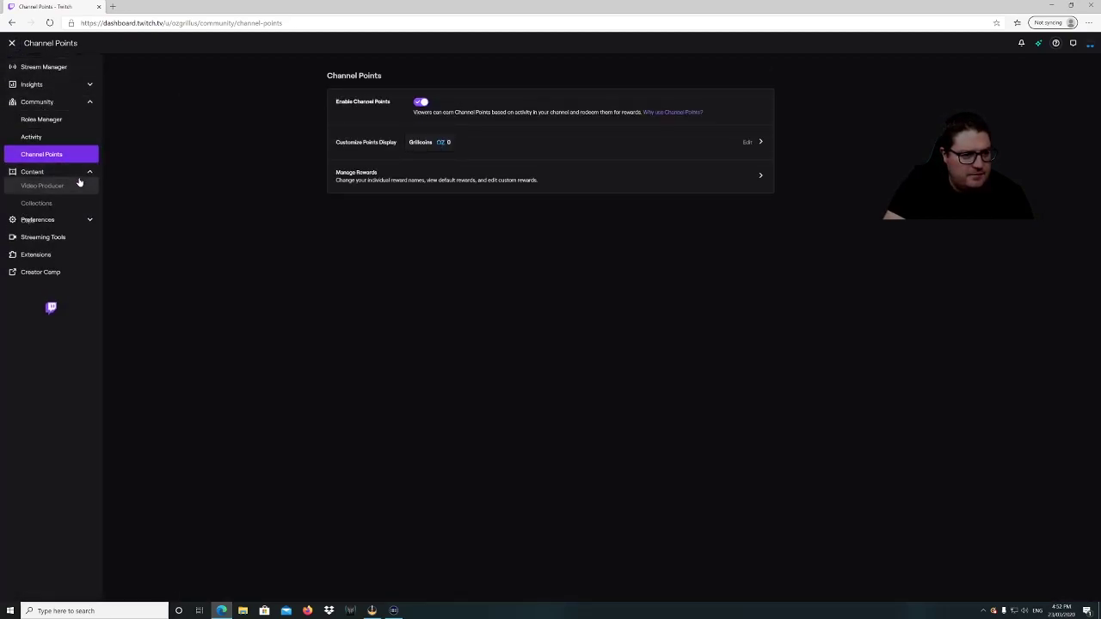
click(84, 247)
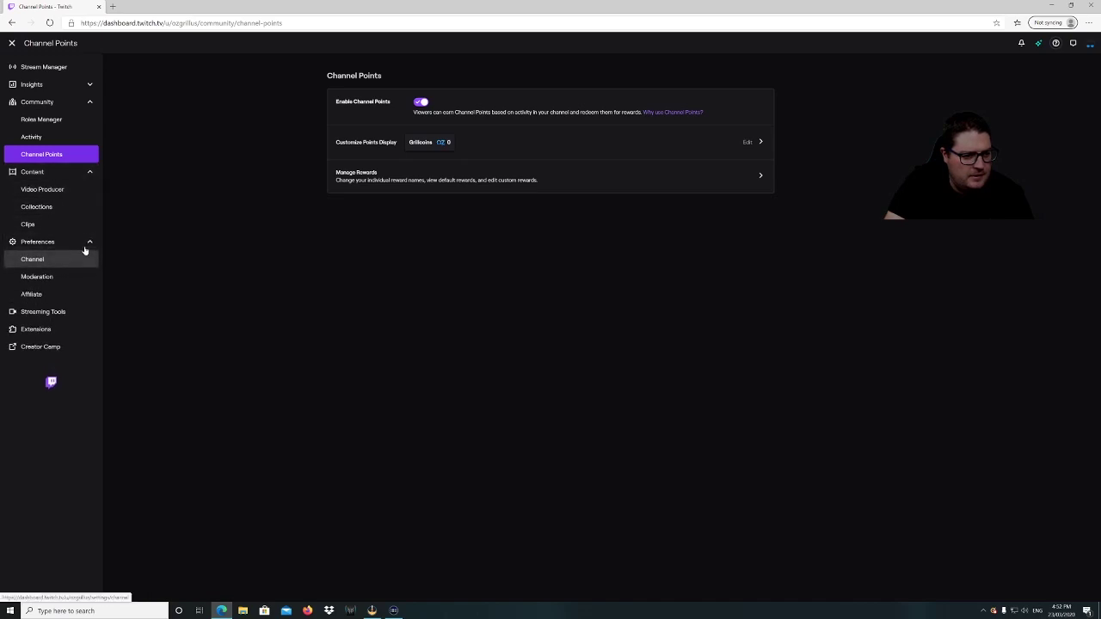
click(66, 294)
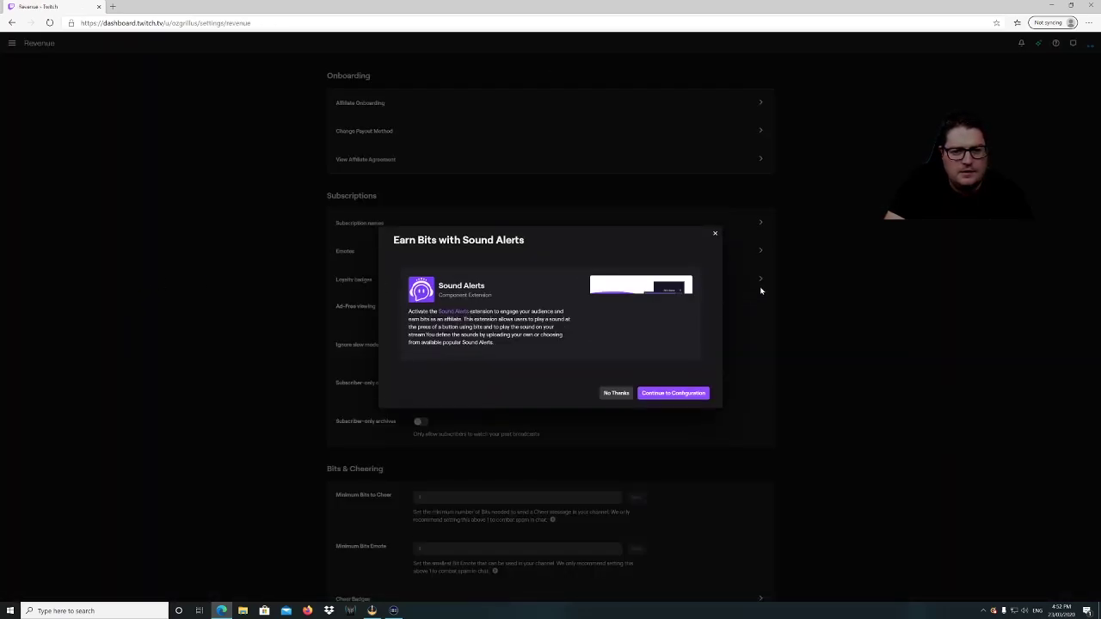
click(714, 244)
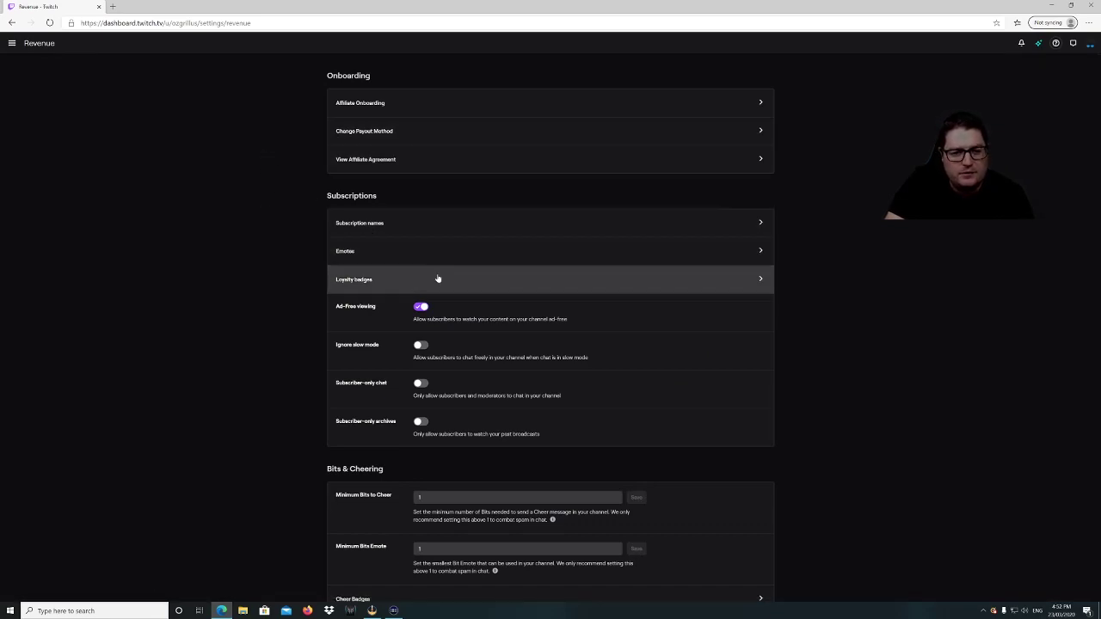
Review the subscriber emotes of all three tiers in edit mode and the loyalty badges with their required sizes.
click(477, 257)
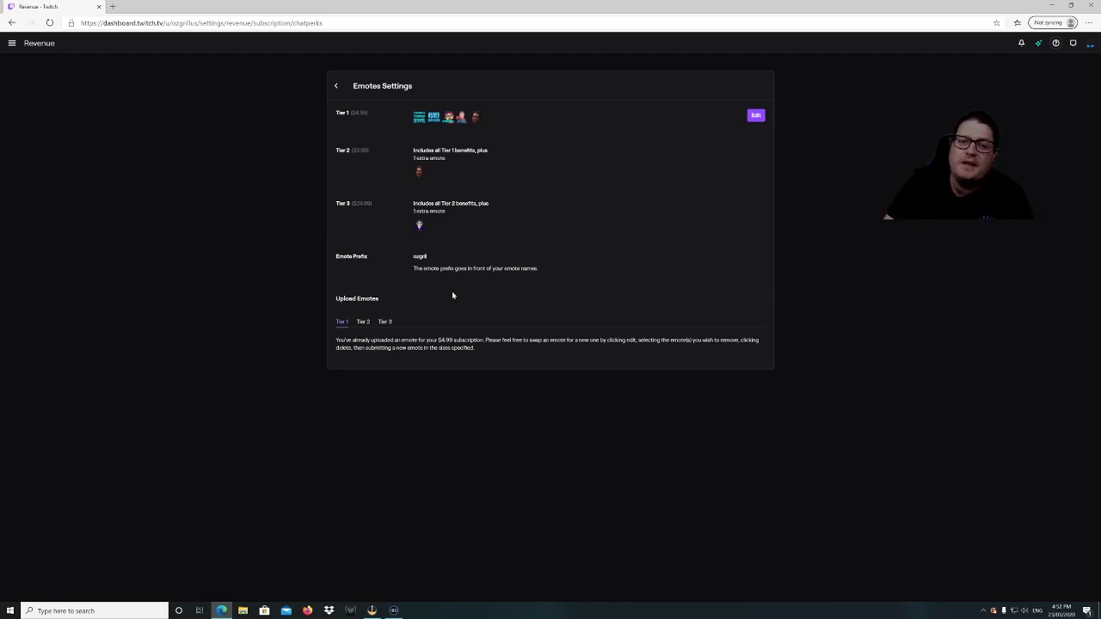
click(756, 116)
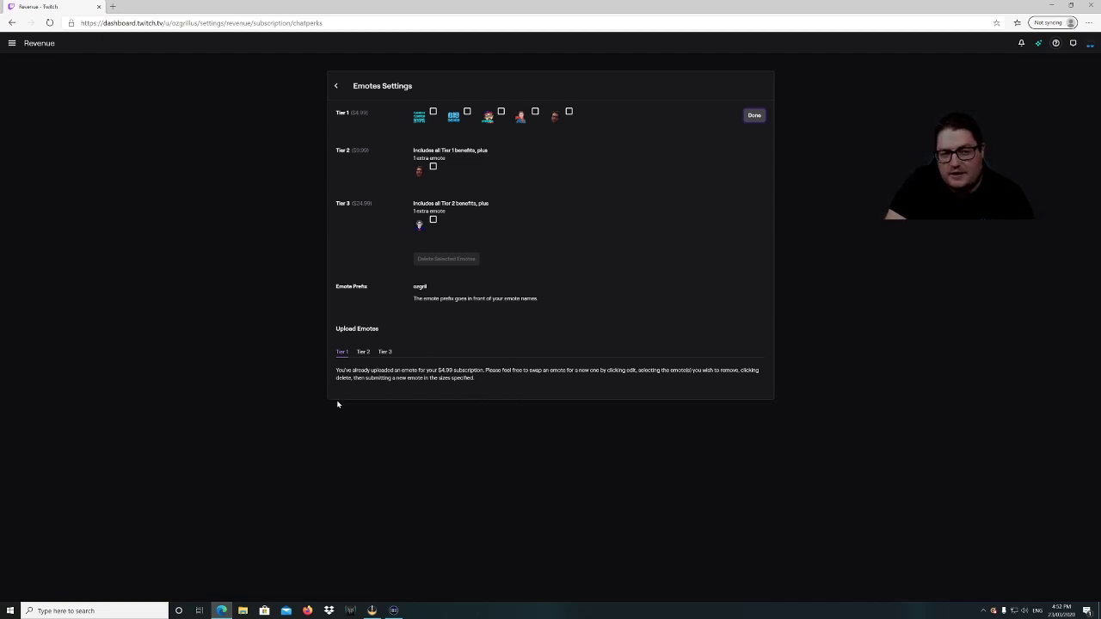
click(335, 85)
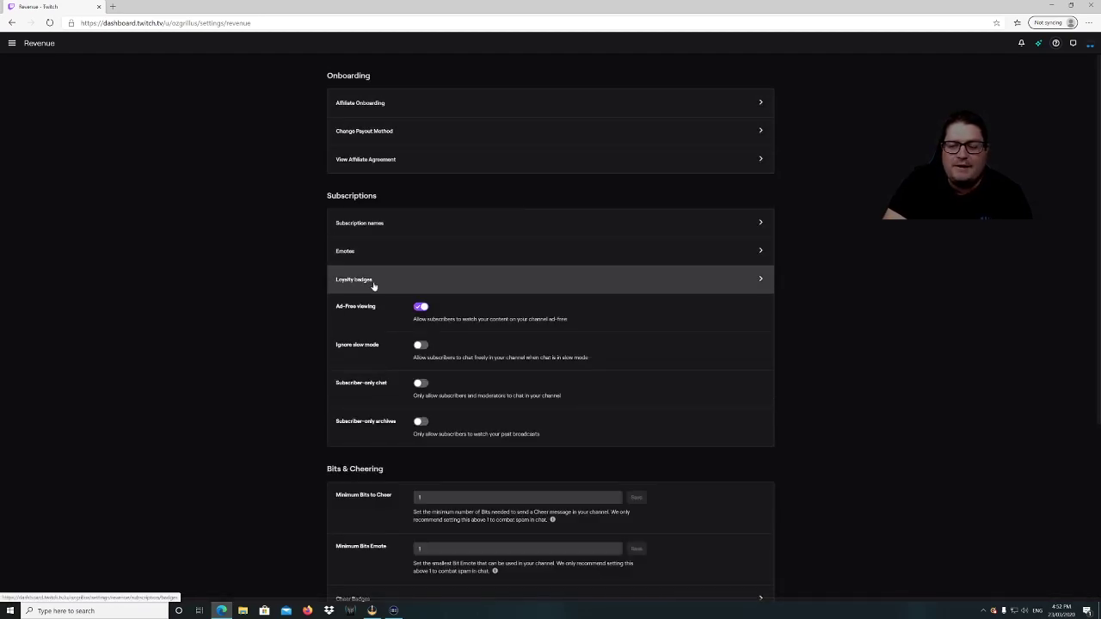
click(439, 281)
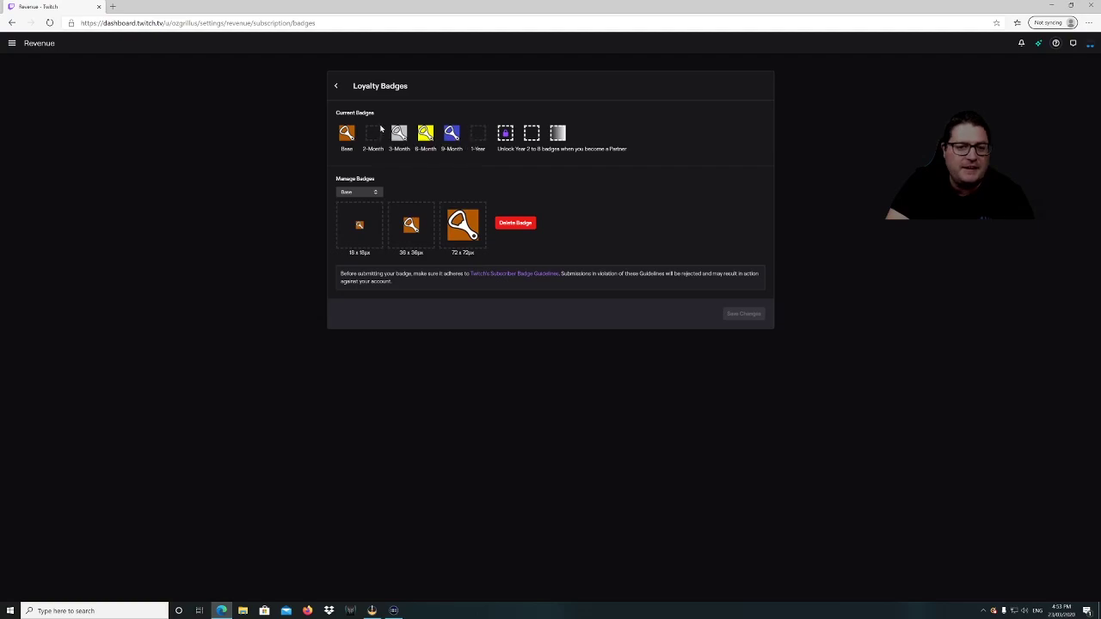
click(336, 86)
Open the Cheer Badges settings under Bits & Cheering and look through the Bits badge reward tiers.
scroll(228, 220, down, 3)
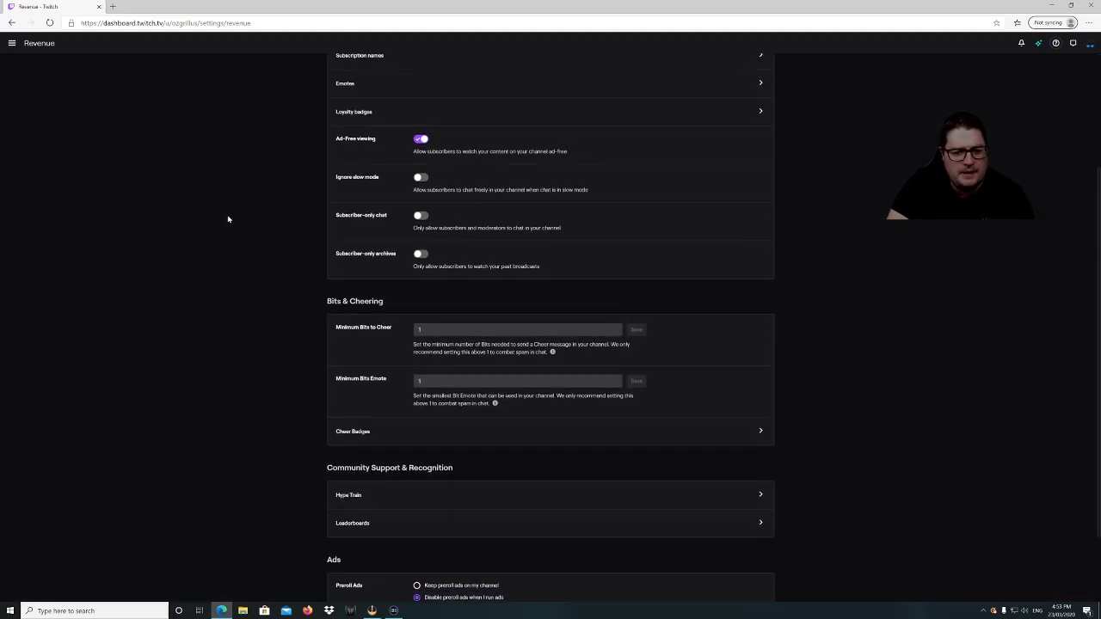
click(415, 349)
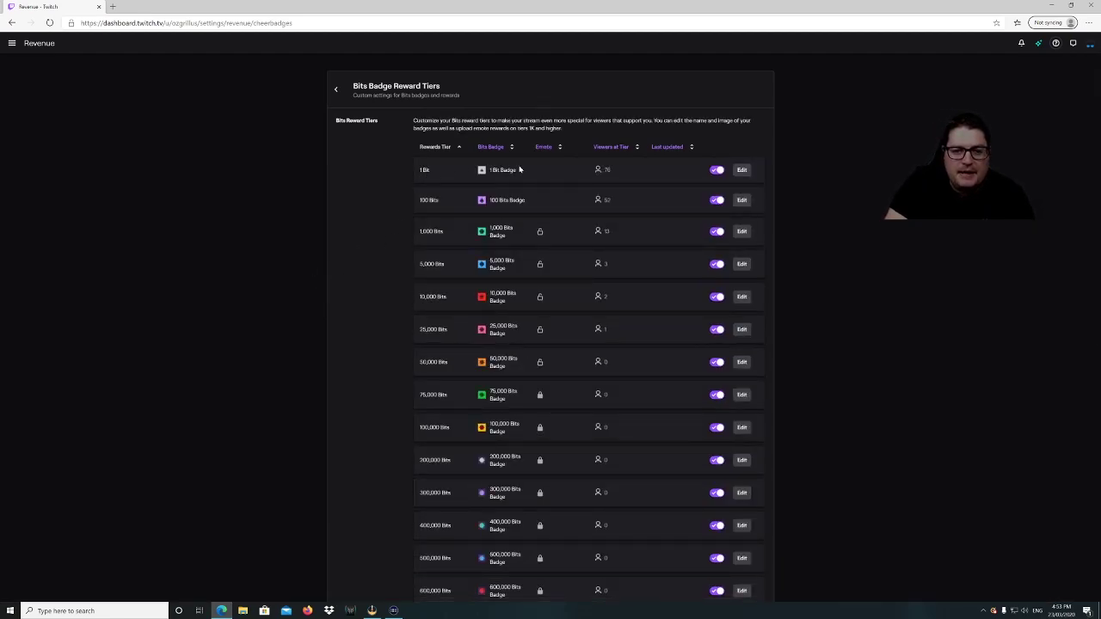
scroll(478, 258, down, 1)
scroll(455, 441, up, 1)
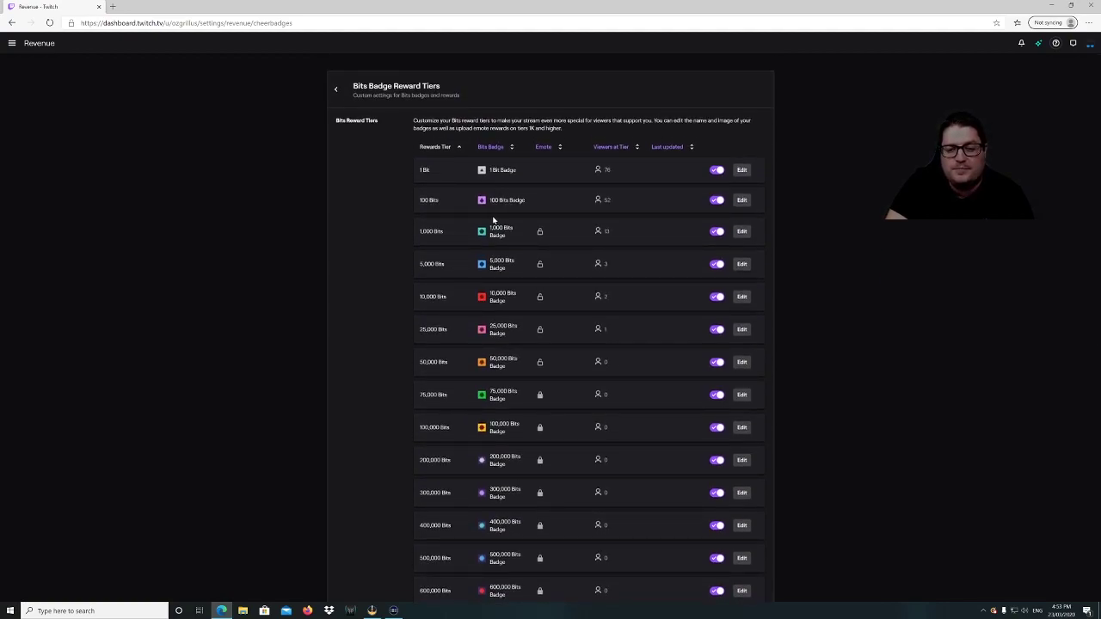
scroll(492, 221, down, 2)
scroll(478, 354, down, 2)
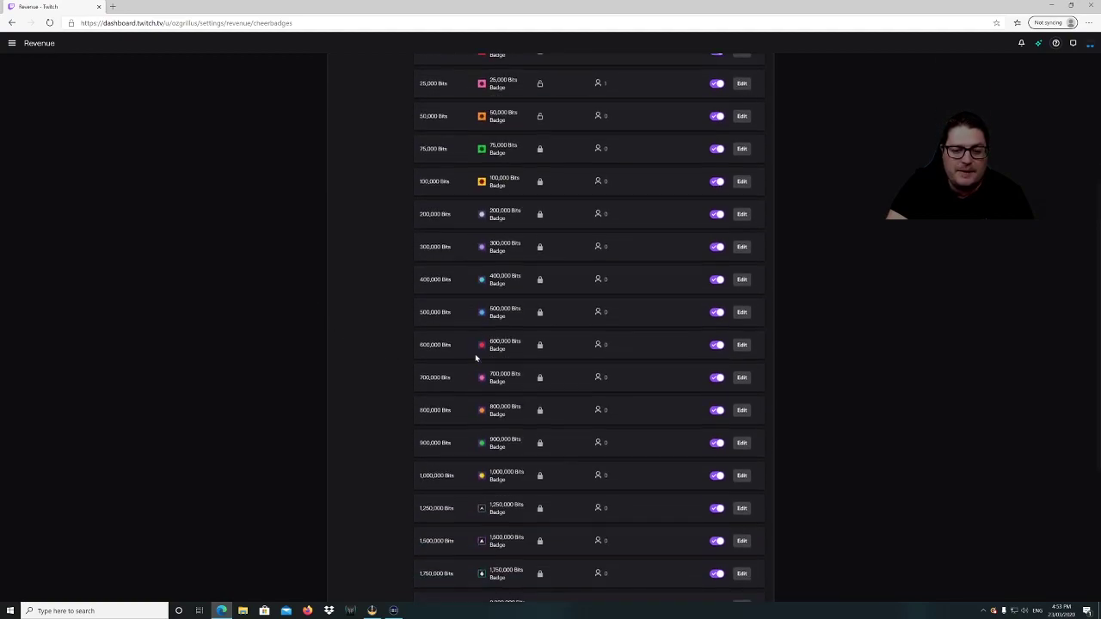
Review the badge name and image fields of the 1 Bit badge tier, close them and return to the Affiliate settings.
scroll(478, 353, up, 4)
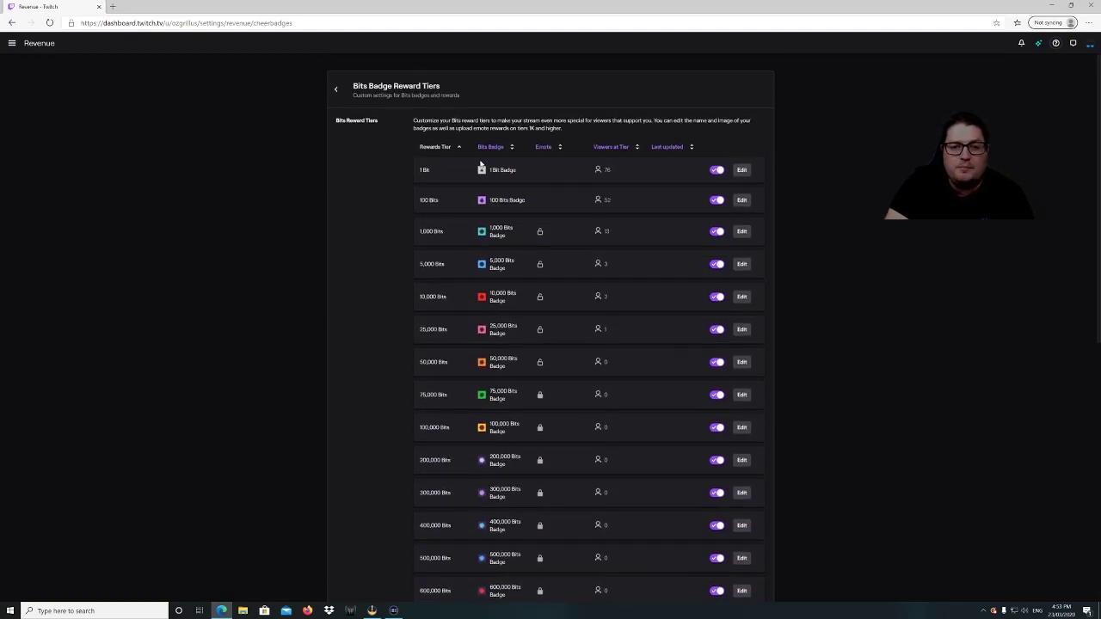
click(742, 169)
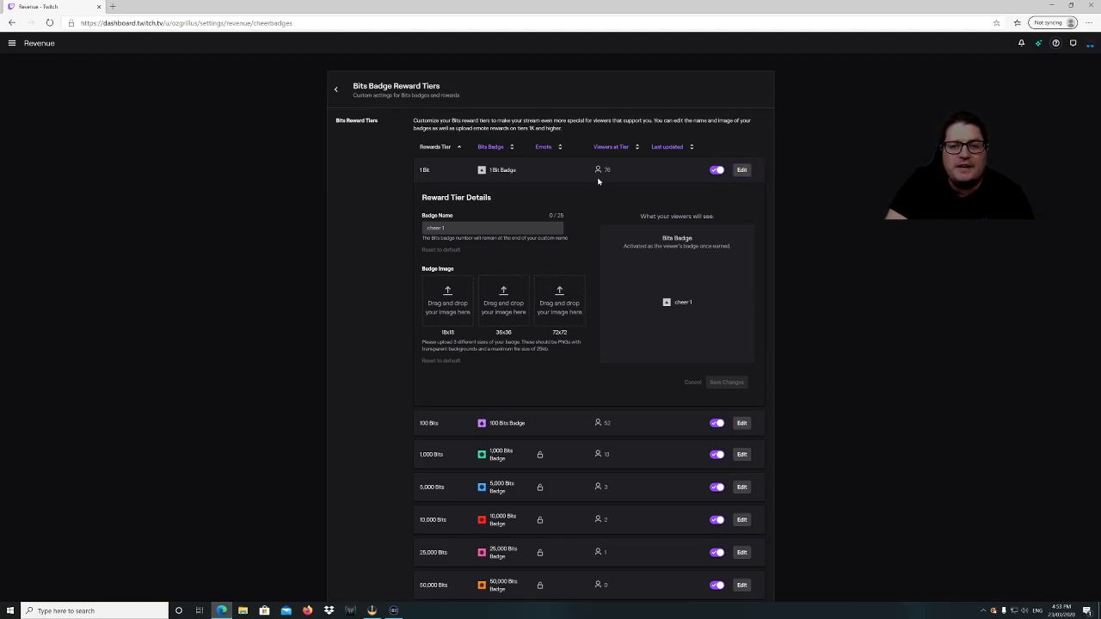
click(747, 172)
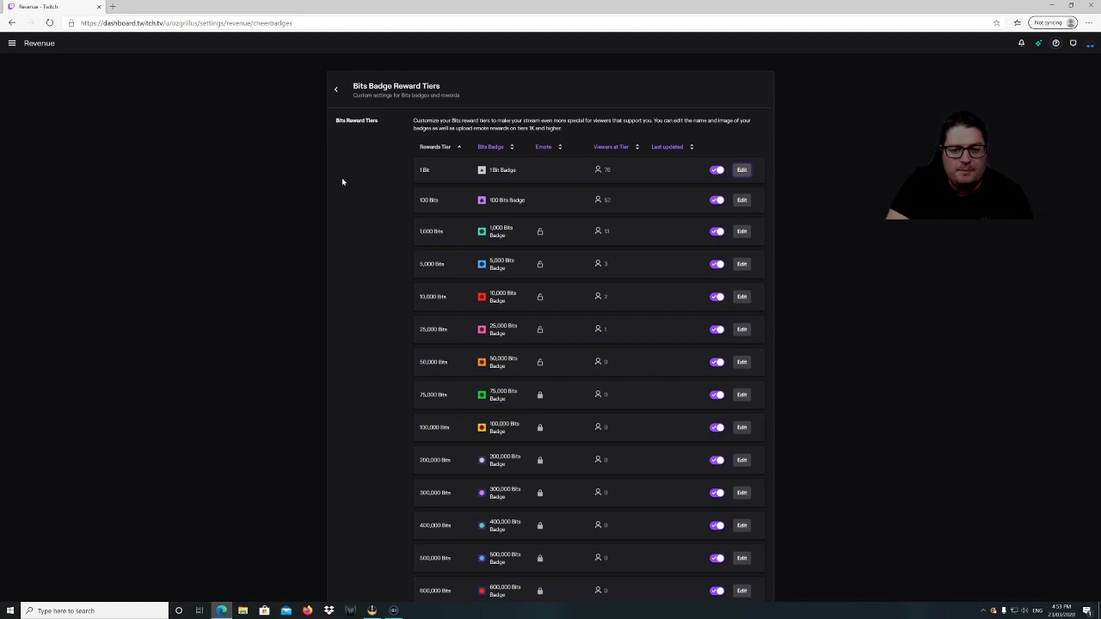
click(336, 88)
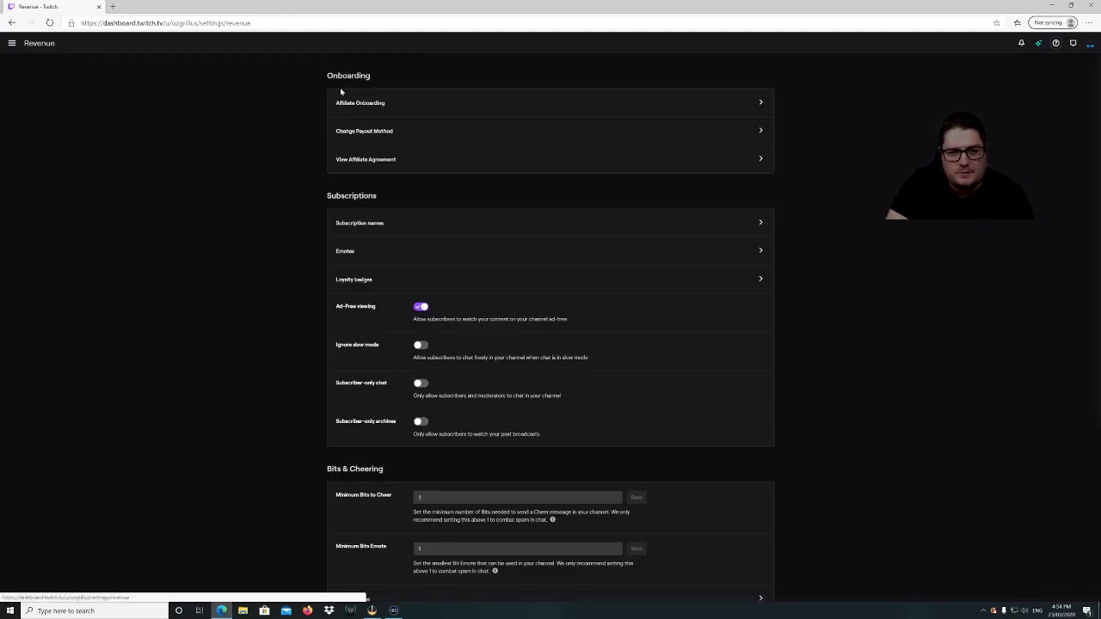
Review the Hype Train settings under Community Support & Recognition and return to the Affiliate settings.
scroll(545, 314, down, 2)
scroll(547, 314, up, 1)
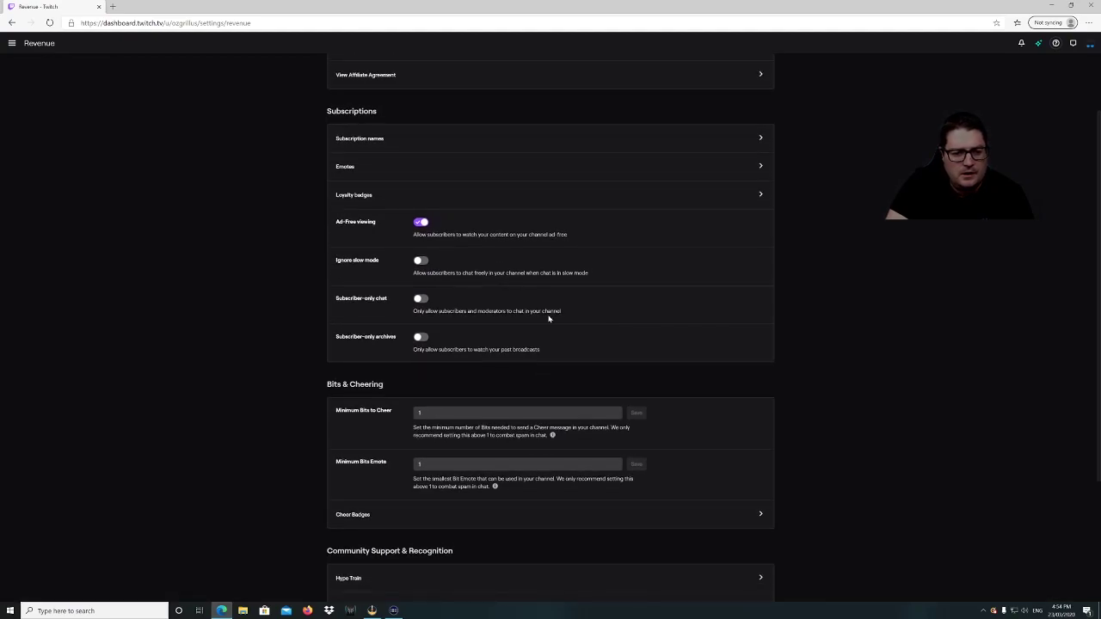
scroll(548, 315, down, 1)
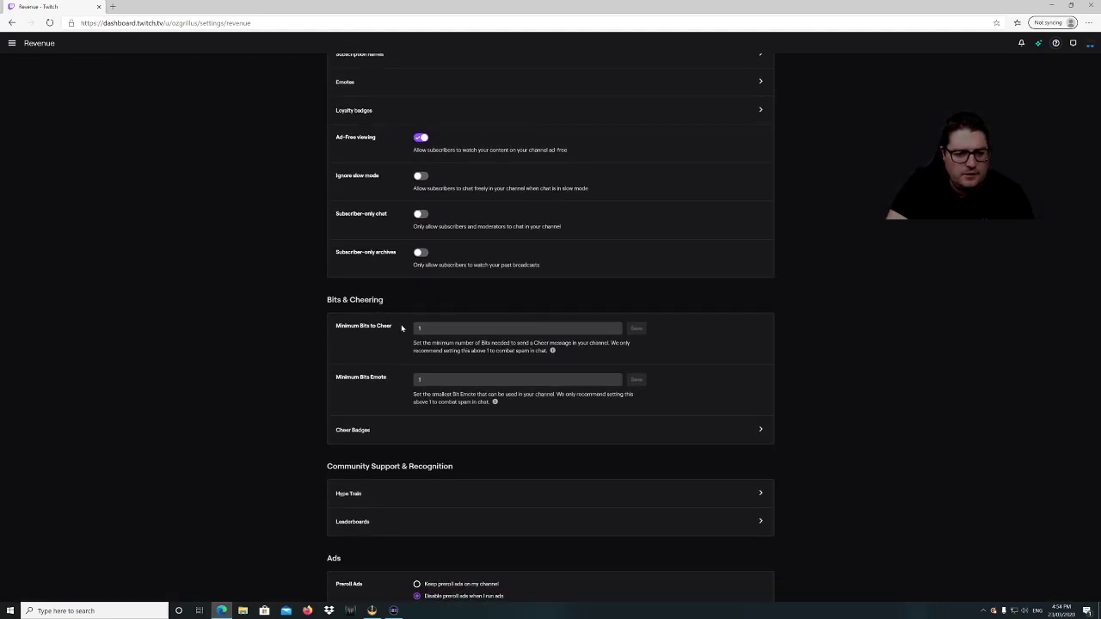
scroll(401, 328, down, 1)
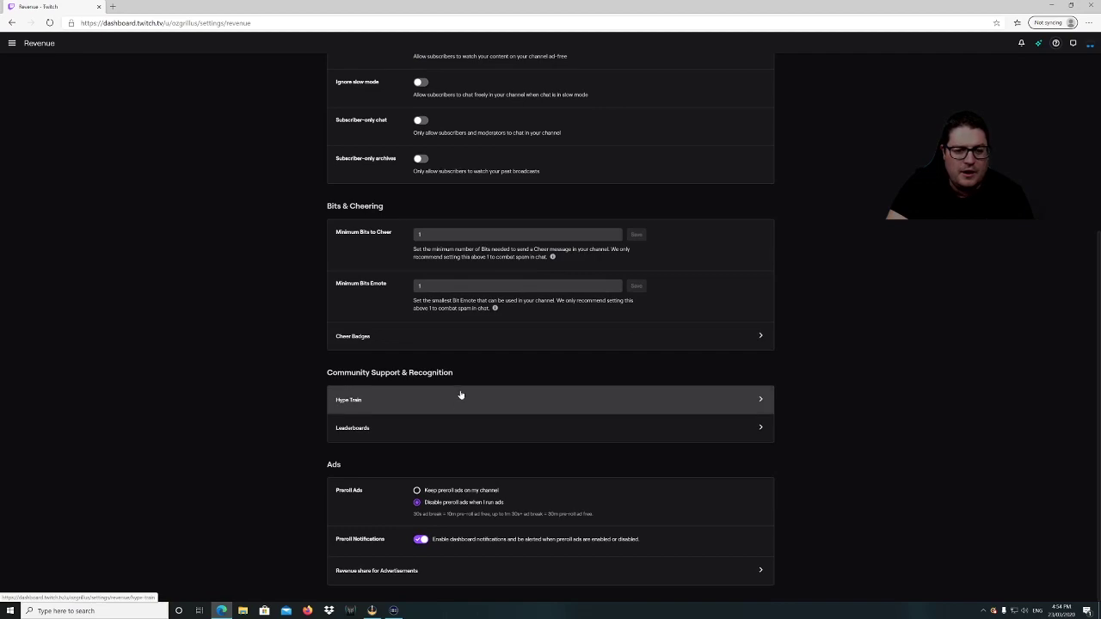
click(462, 393)
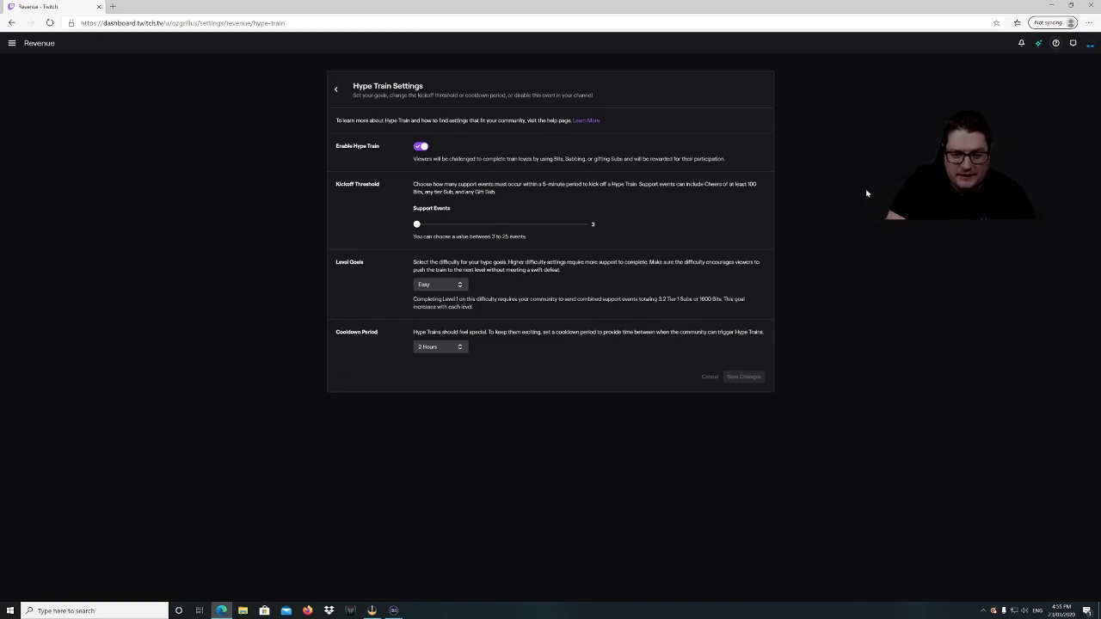
click(331, 92)
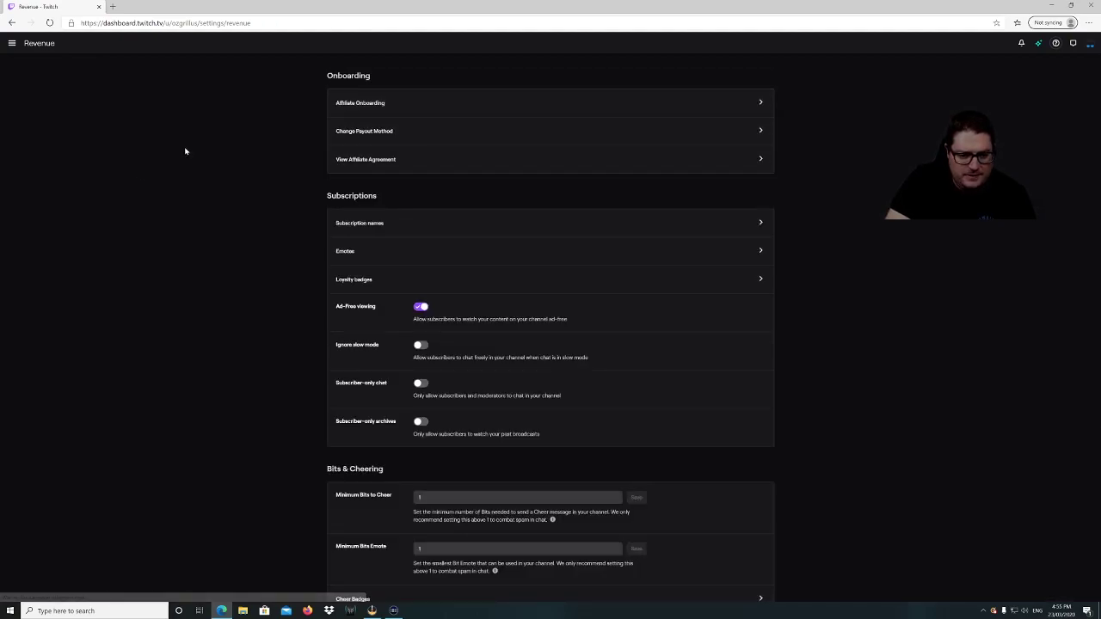
Set the default leaderboard to Top Cheerers in the Leaderboards settings and return to the Affiliate settings.
scroll(188, 153, down, 3)
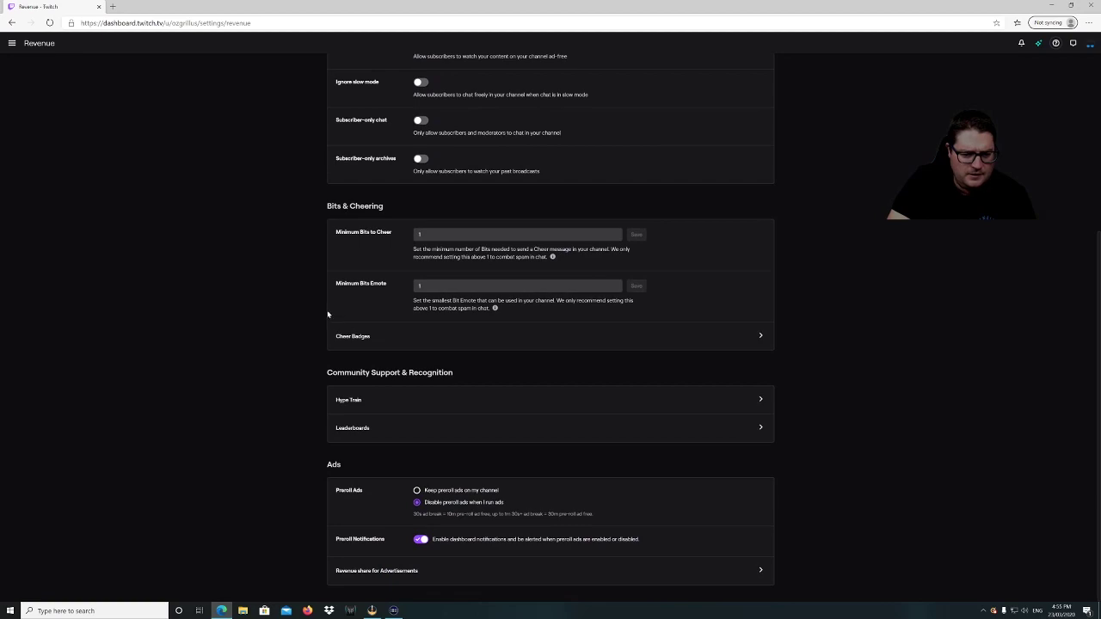
click(442, 434)
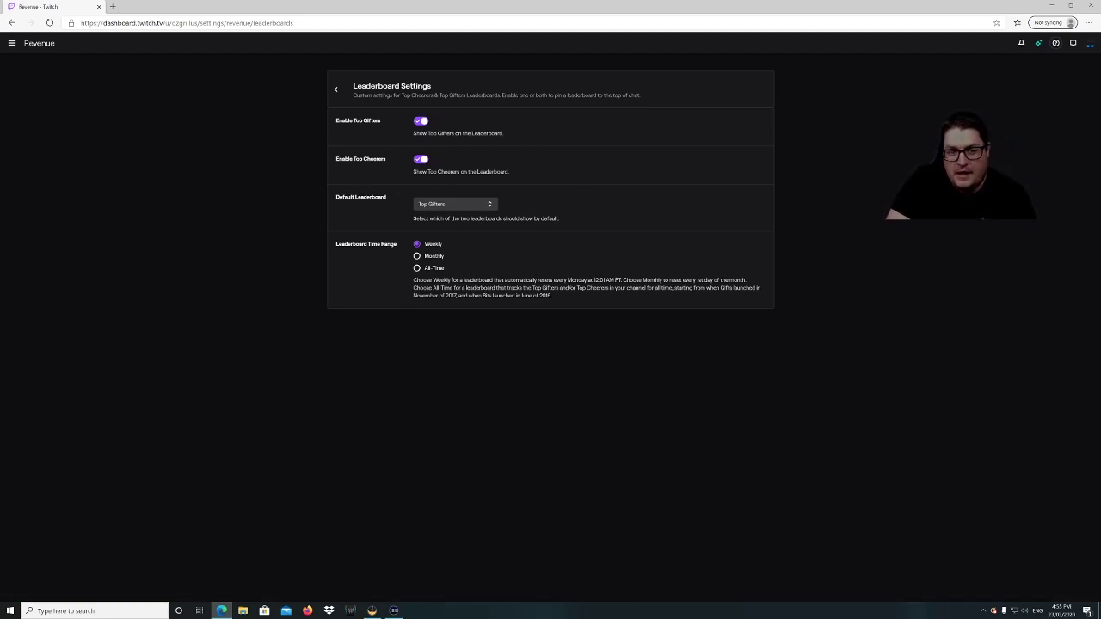
click(489, 206)
click(461, 222)
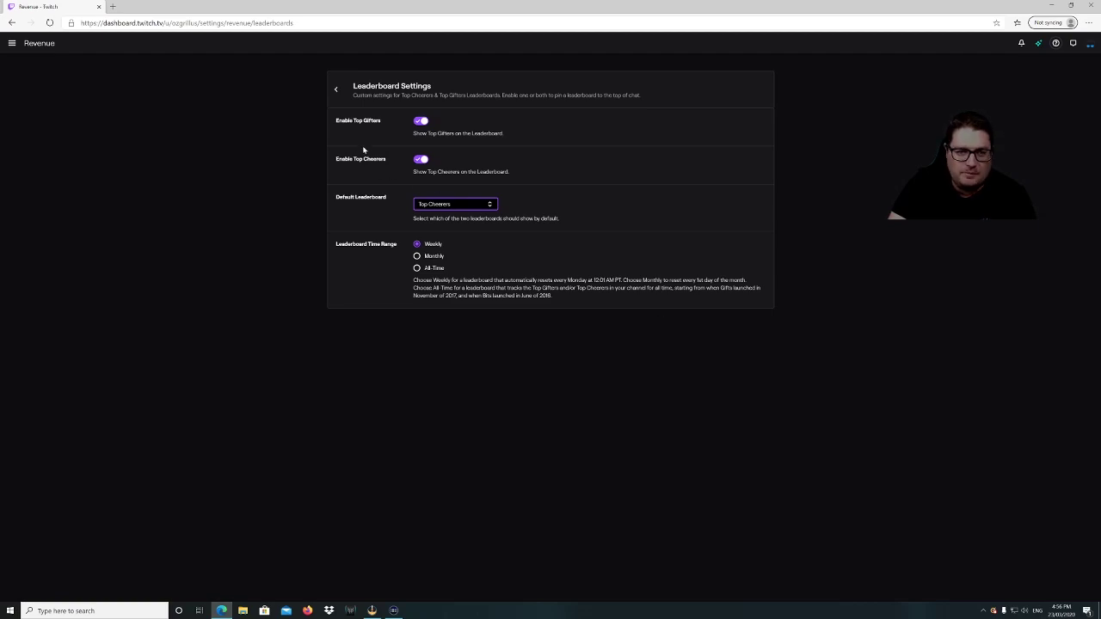
click(328, 94)
Reopen the Cheer Badges settings and review the badge and Emote Rewards upload fields of the 1,000 Bits tier.
scroll(219, 103, down, 3)
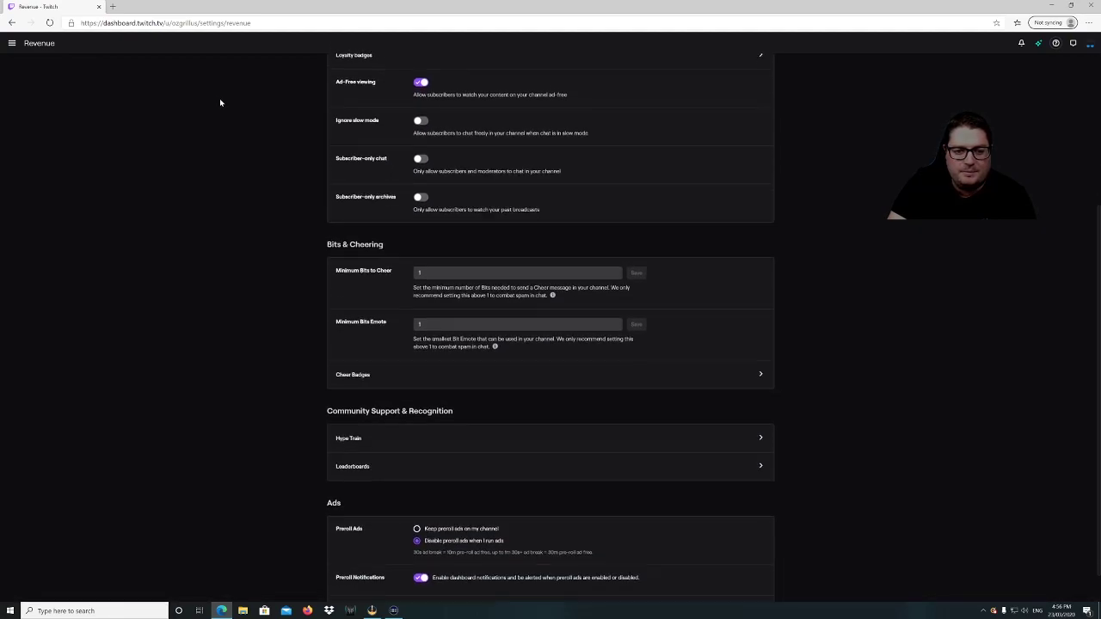
scroll(219, 103, down, 1)
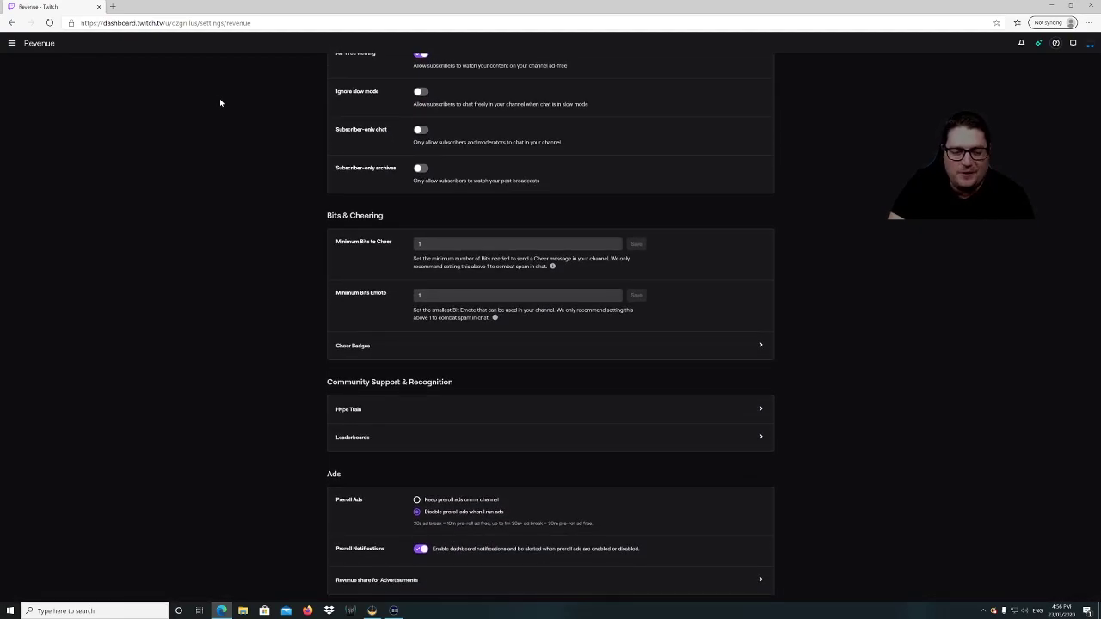
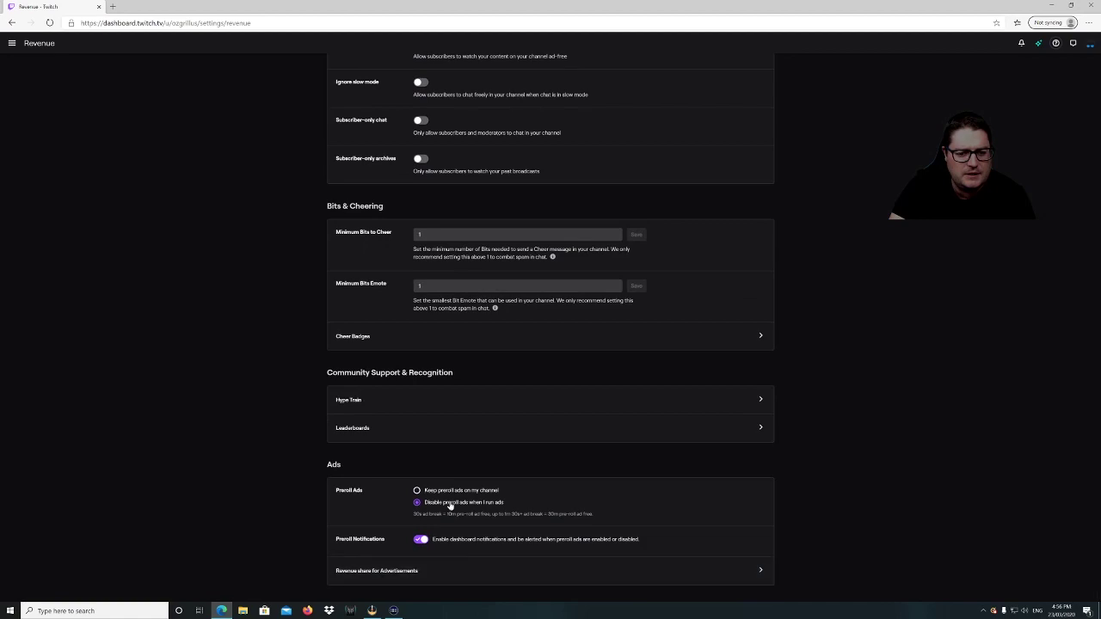
click(421, 336)
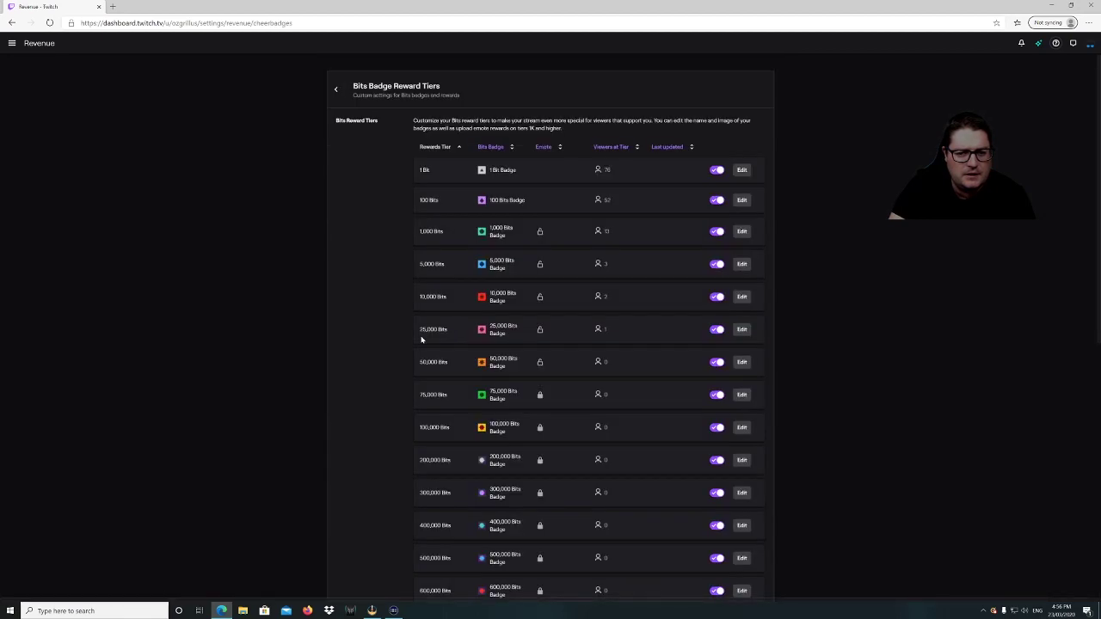
scroll(550, 230, down, 1)
scroll(550, 229, up, 2)
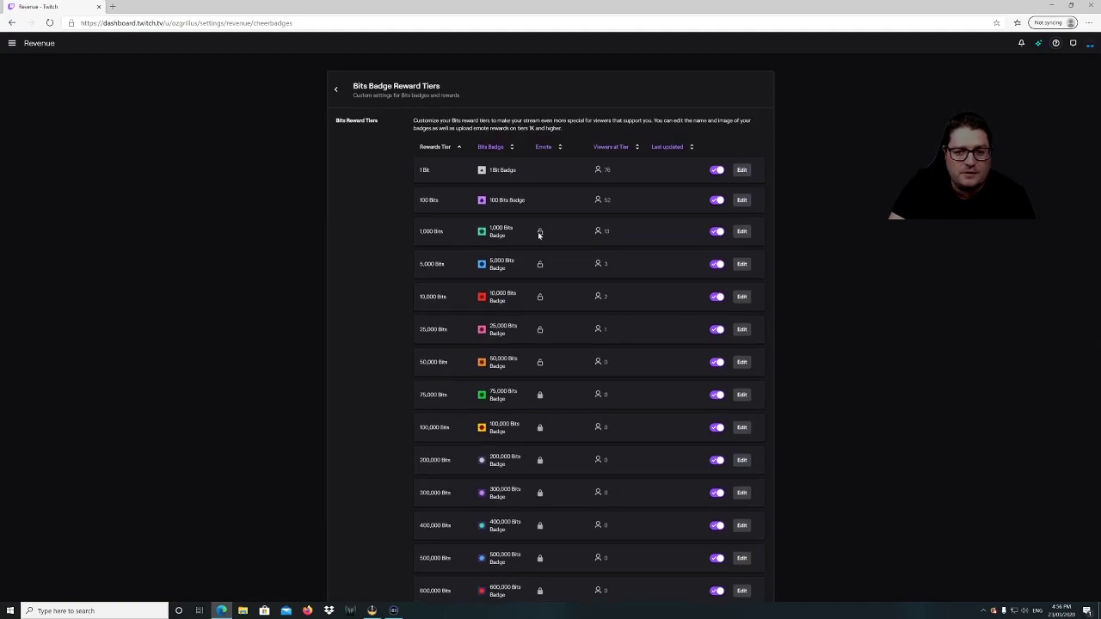
click(742, 232)
scroll(555, 317, down, 2)
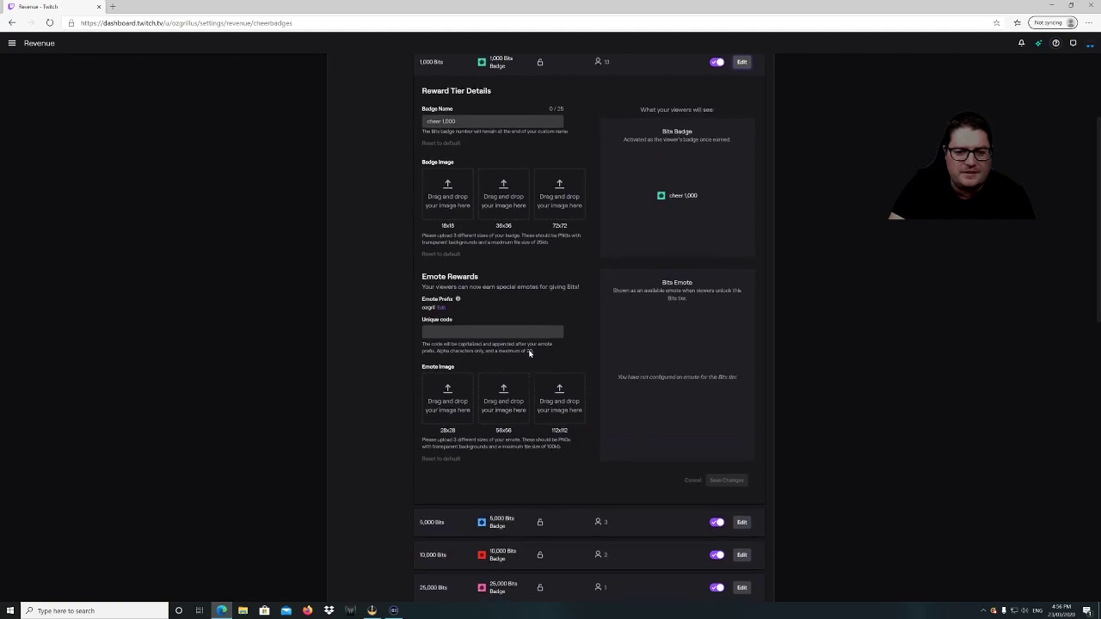
scroll(529, 351, up, 2)
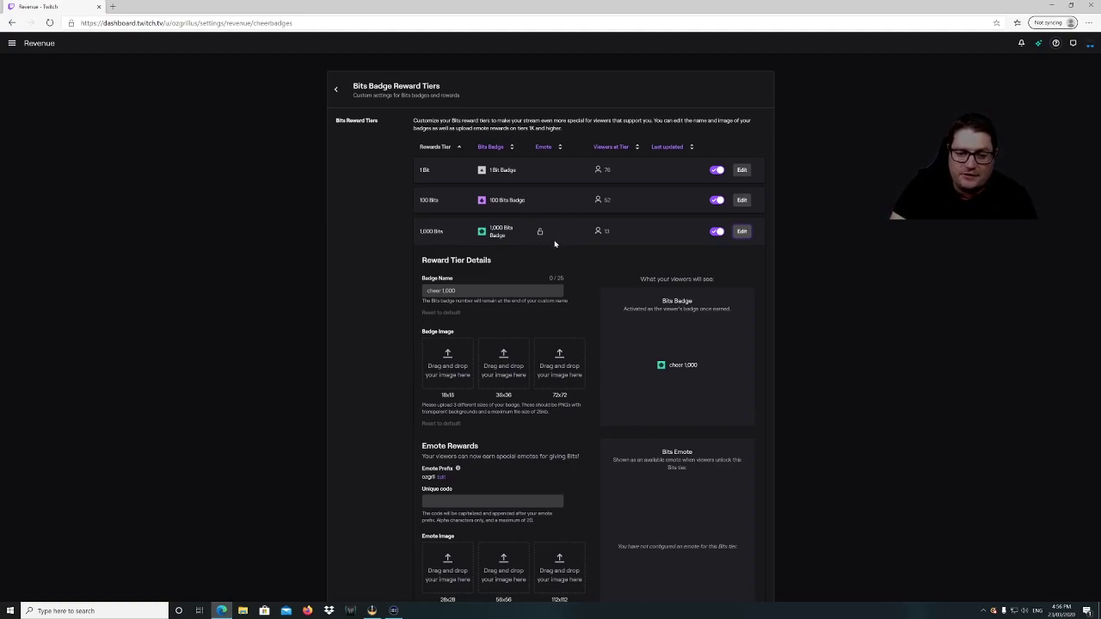
scroll(560, 365, down, 3)
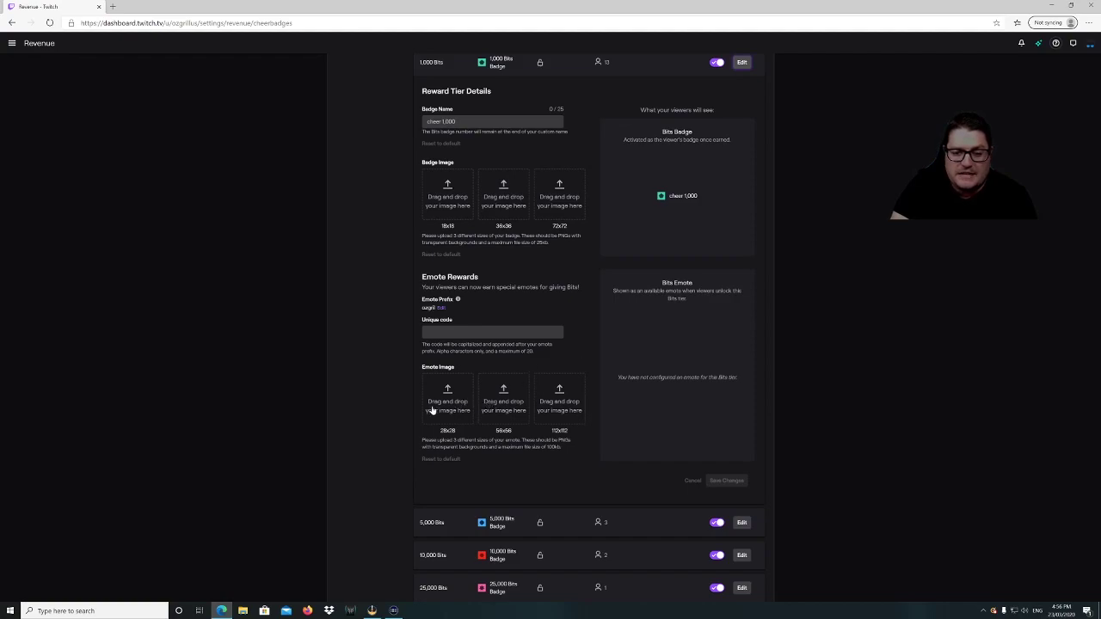
click(741, 63)
Check the emote locks across the Bits badge tiers and look over the Affiliate settings down to the Ads section.
scroll(565, 181, up, 3)
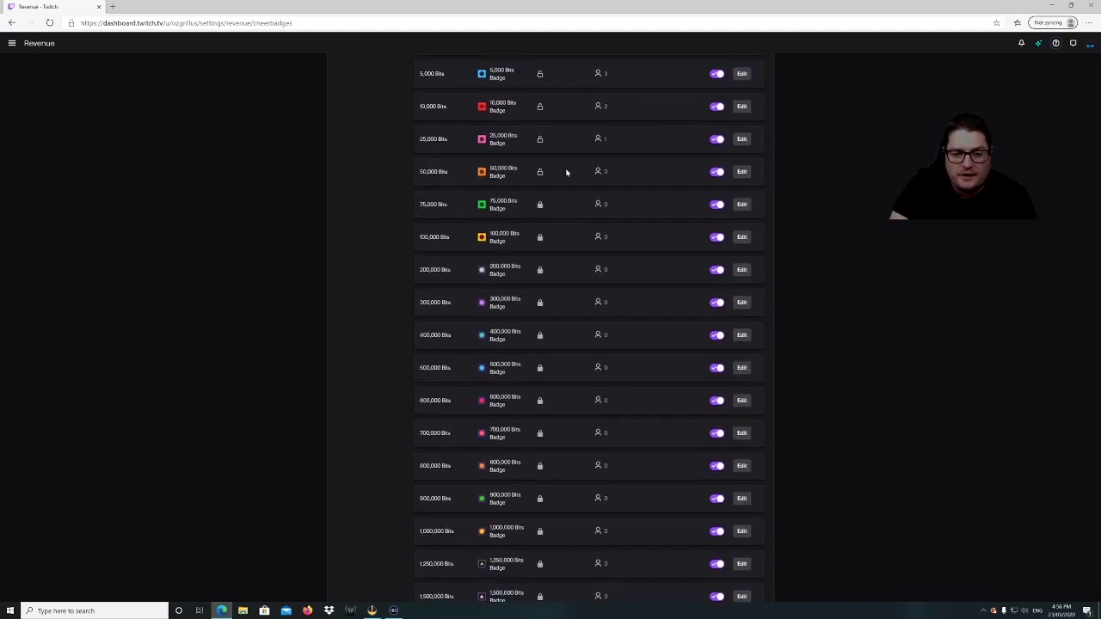
scroll(546, 236, down, 1)
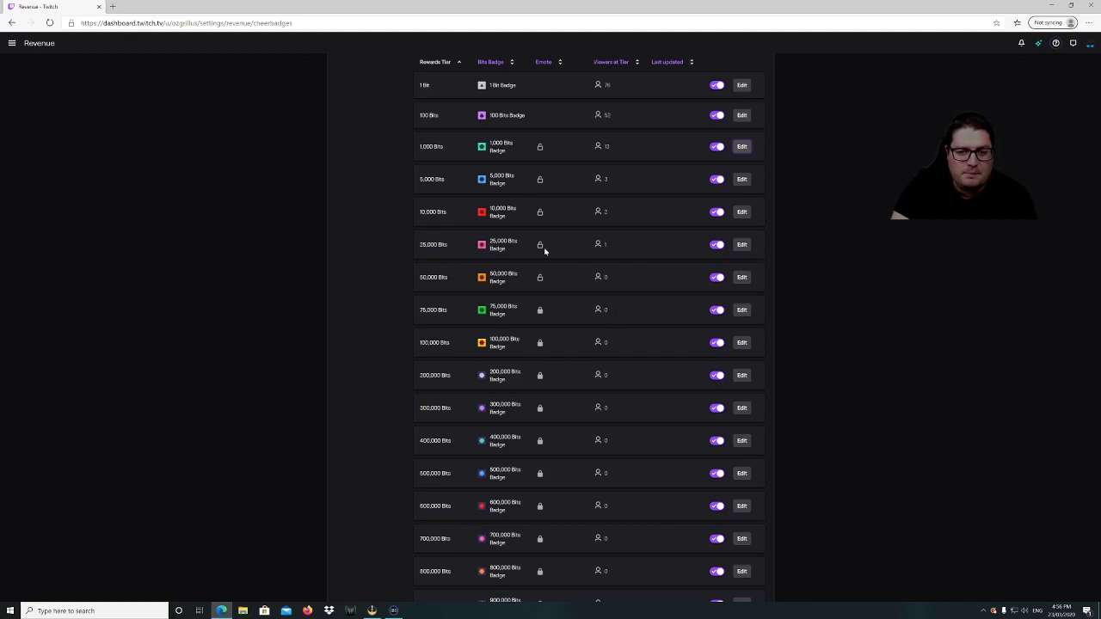
scroll(541, 255, up, 1)
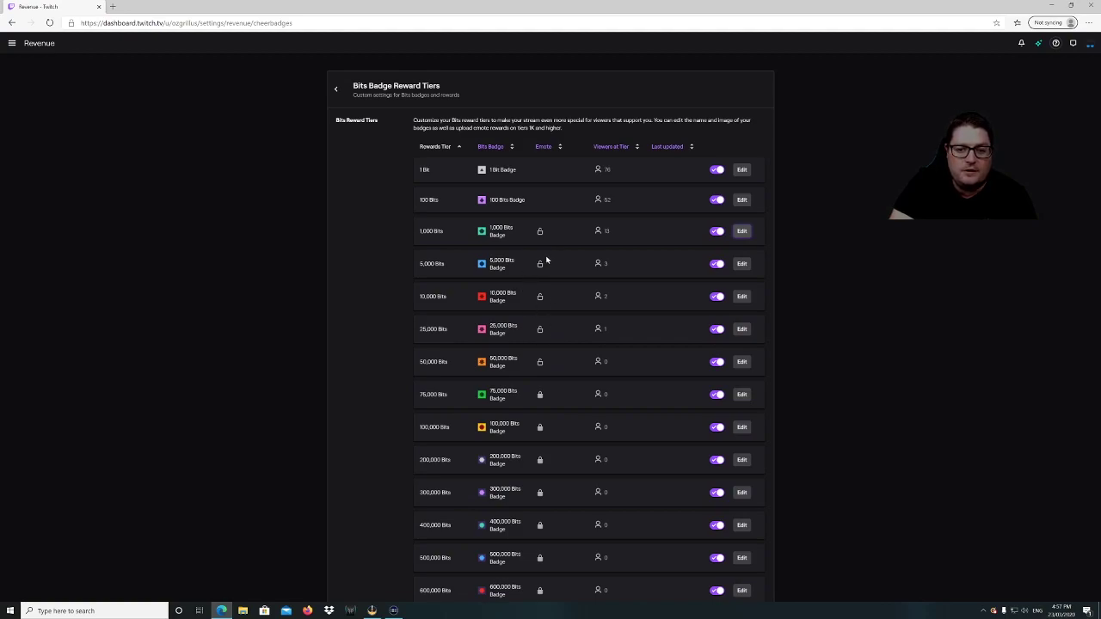
click(335, 91)
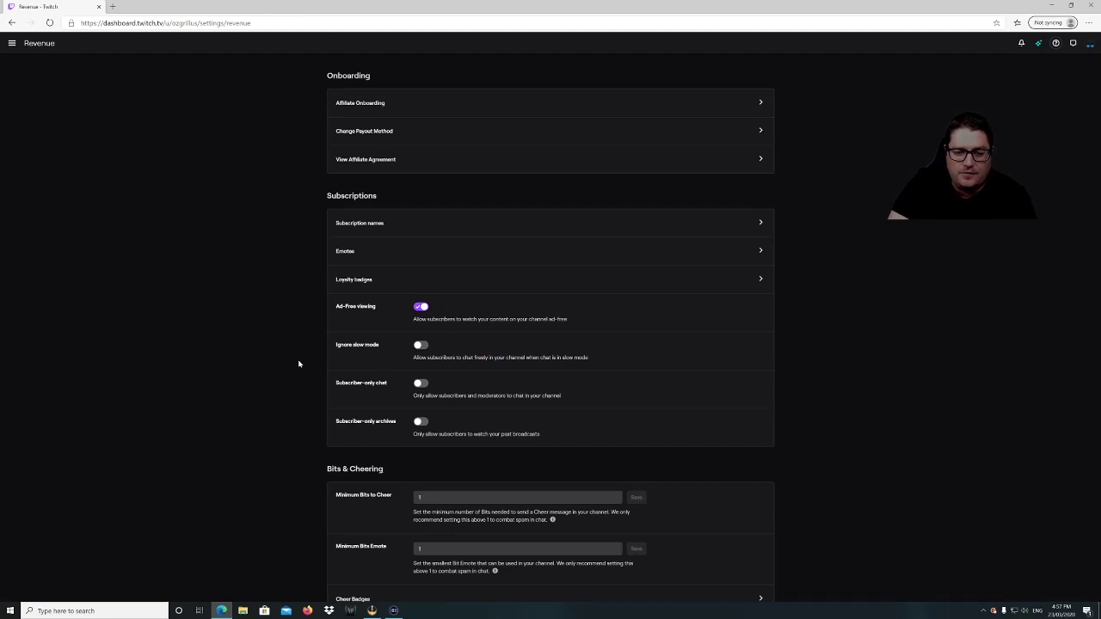
scroll(299, 363, down, 3)
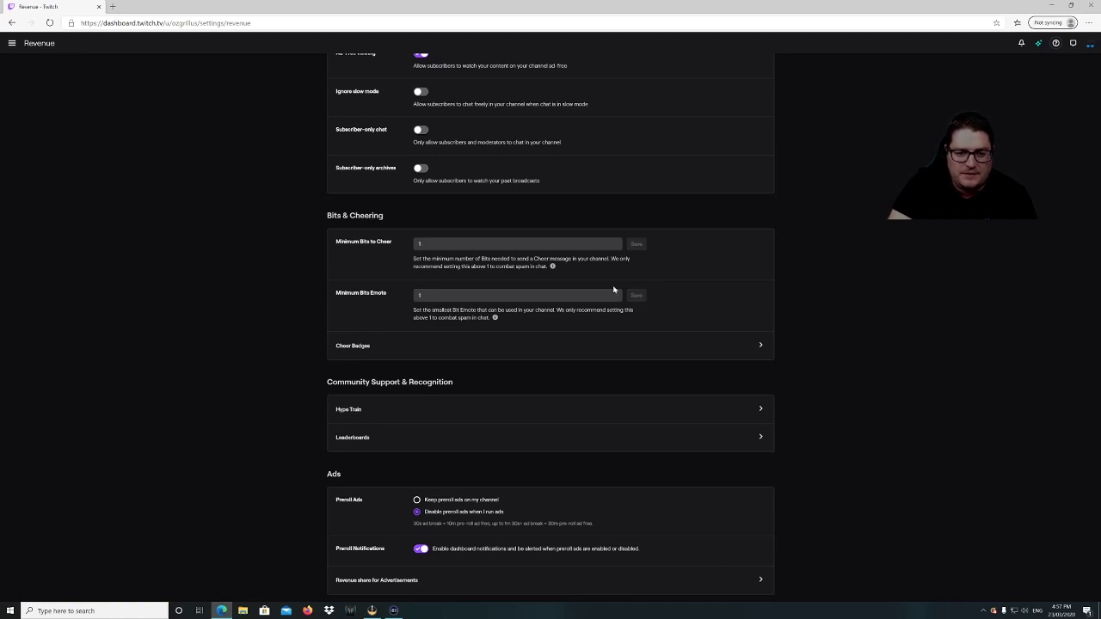
scroll(727, 311, down, 1)
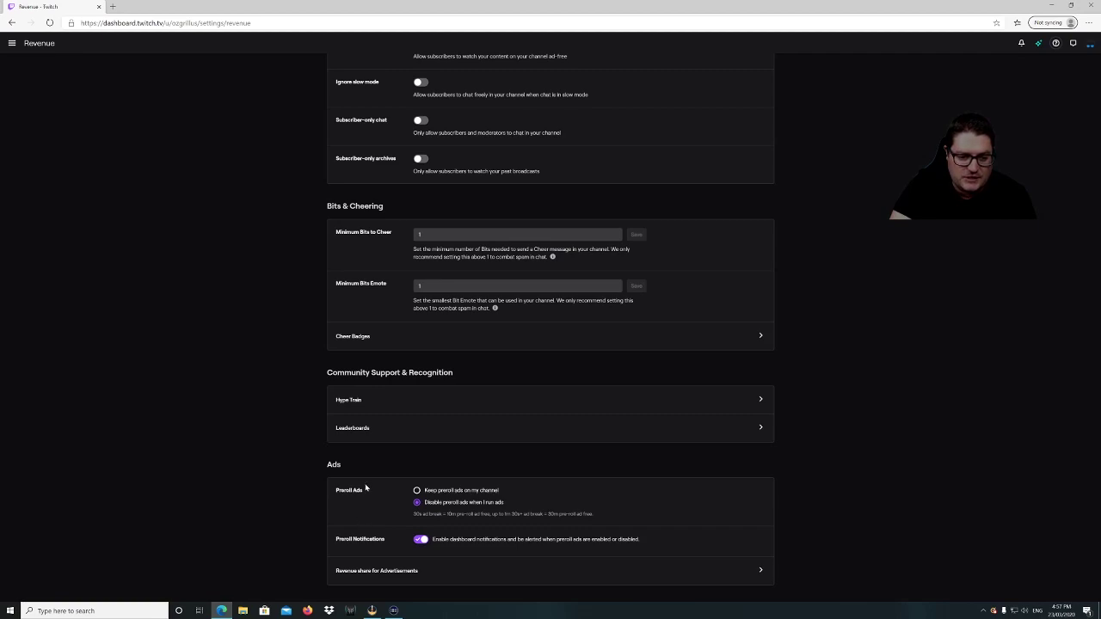
scroll(232, 309, up, 5)
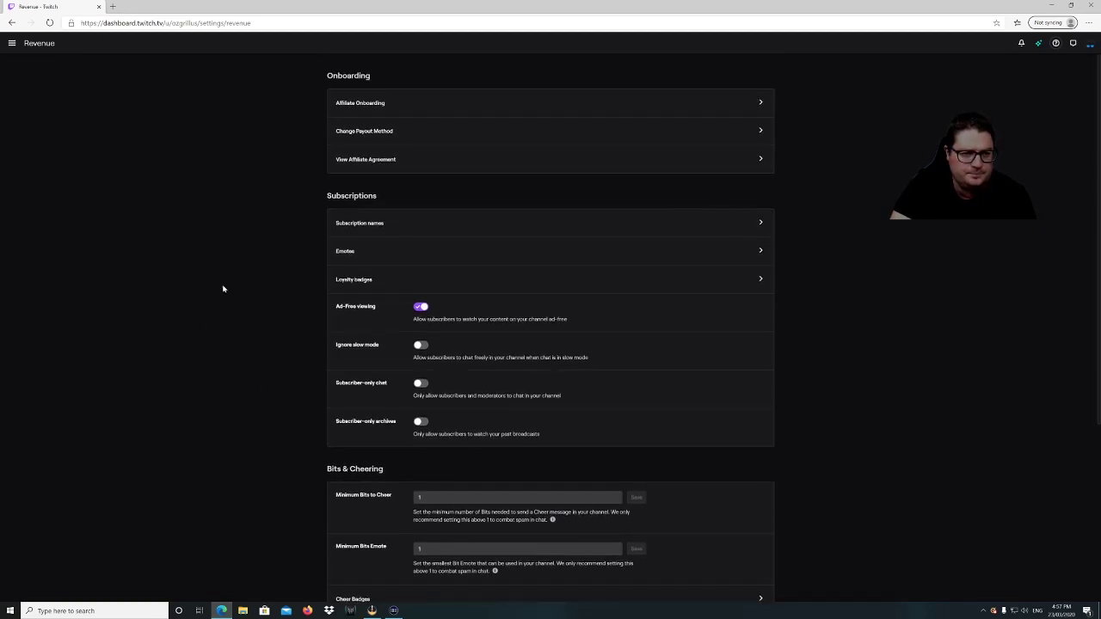
Open the Channel preferences and look through the page from the stream key settings to Auto Hosting.
click(13, 48)
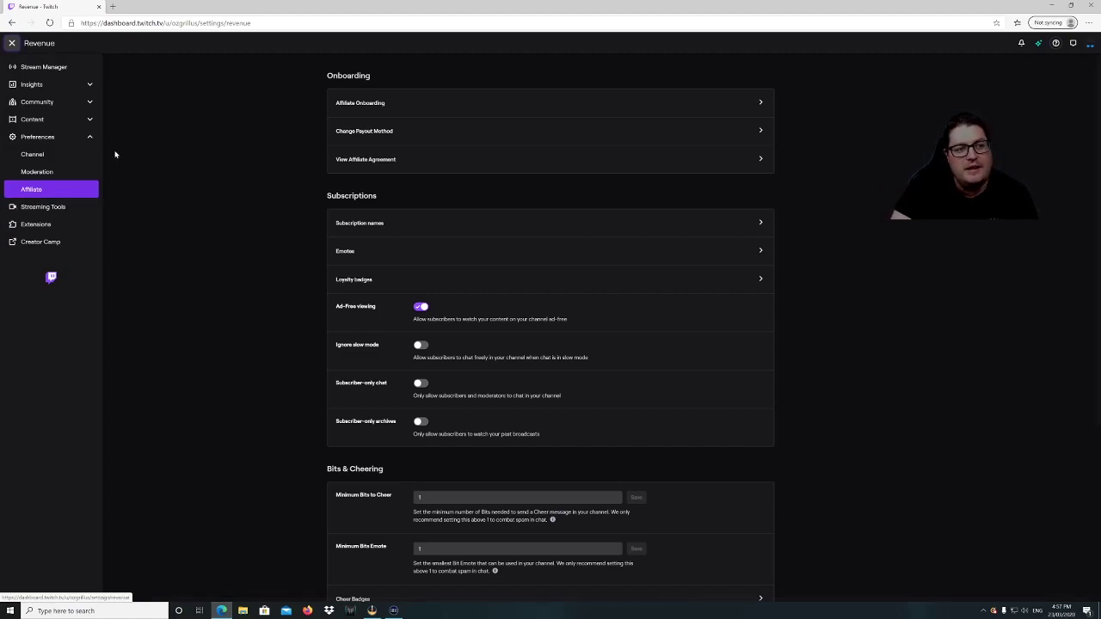
click(55, 153)
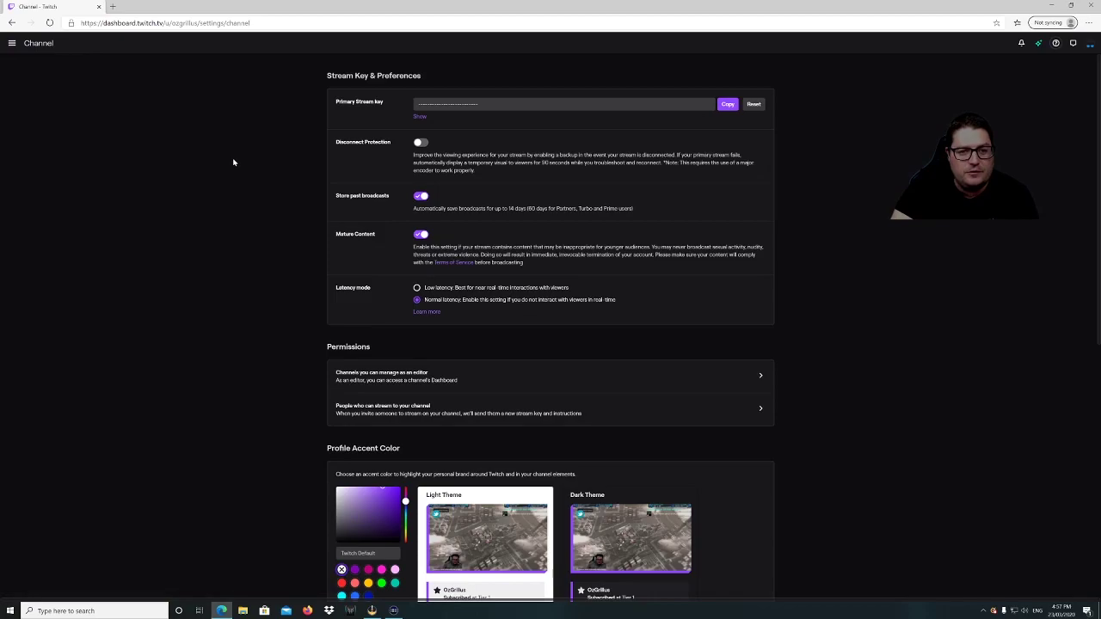
scroll(232, 161, down, 5)
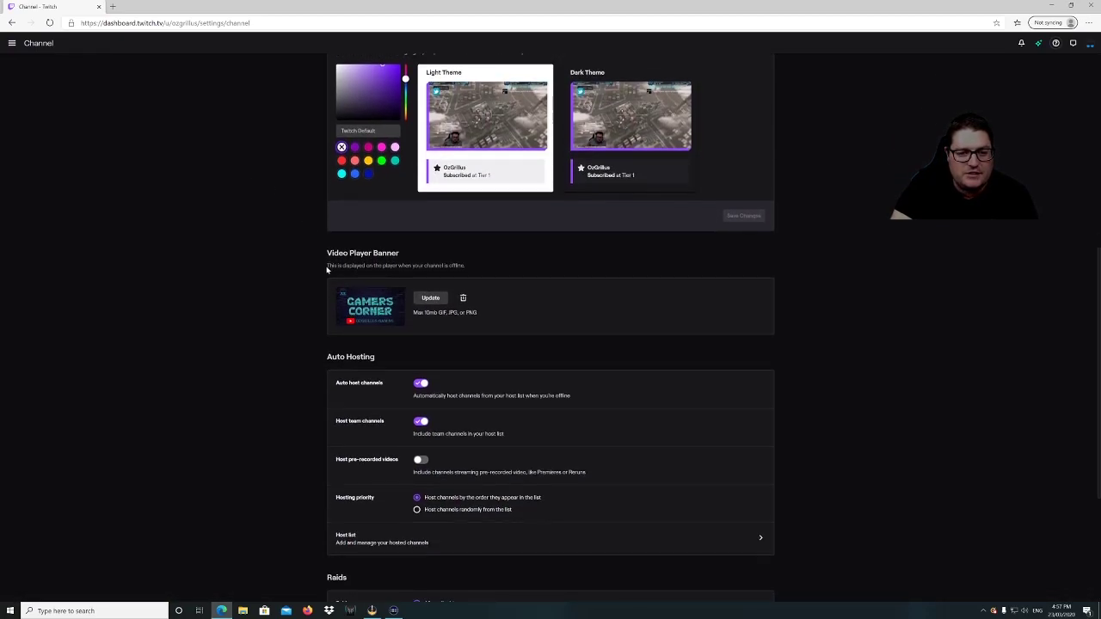
scroll(248, 262, down, 1)
scroll(288, 246, up, 4)
scroll(287, 246, up, 3)
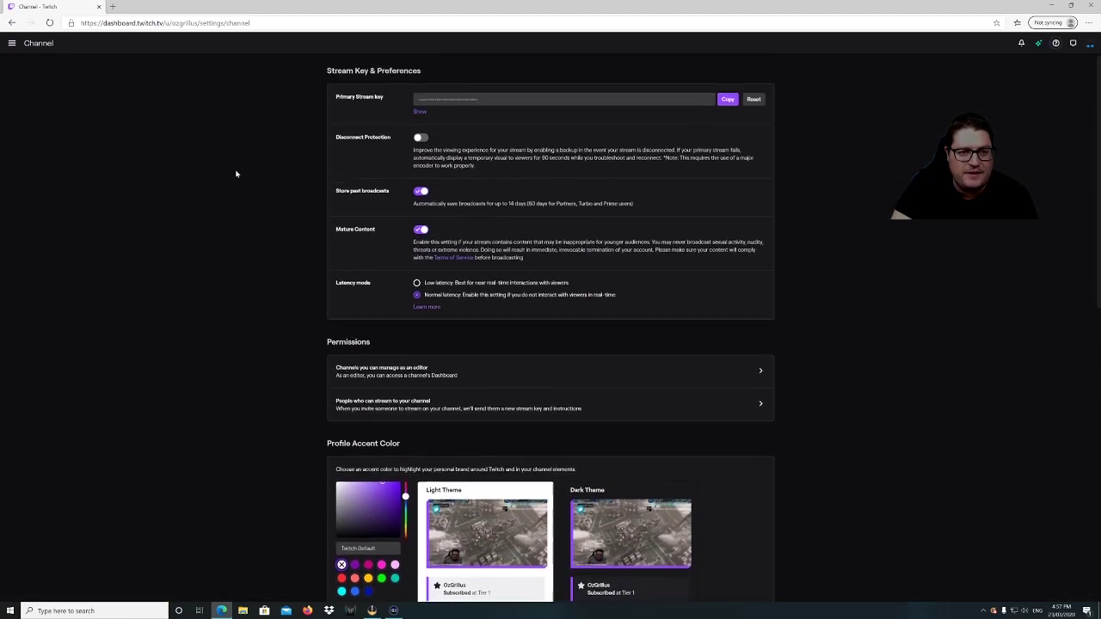
Examine the Video Player Banner section of the Channel preferences and the Auto Hosting and Raids options below it.
click(12, 43)
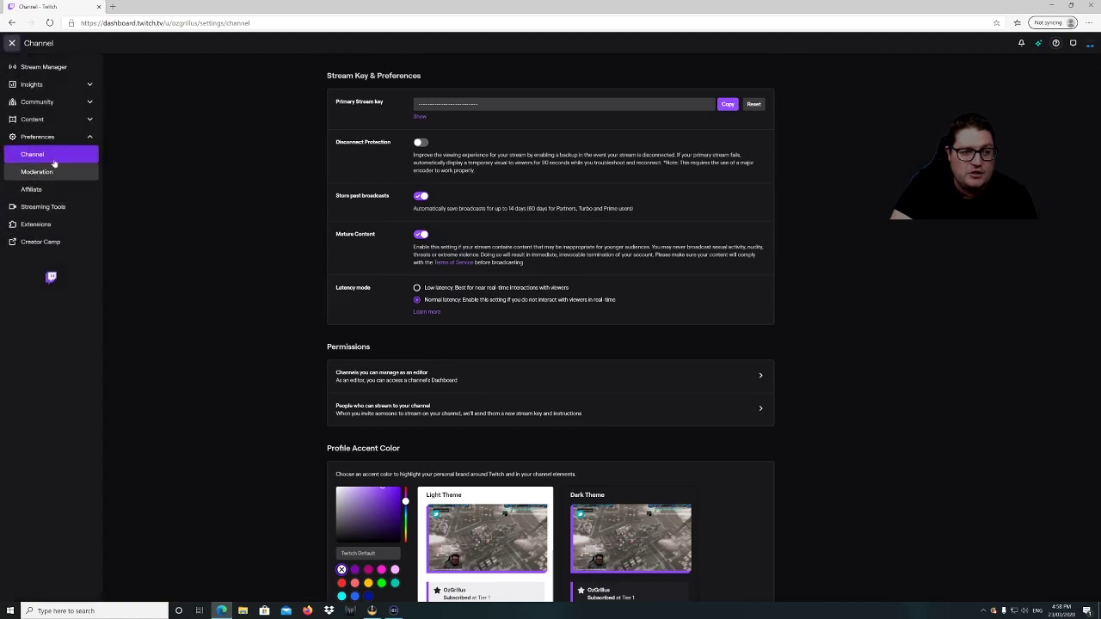
click(135, 204)
scroll(300, 233, down, 8)
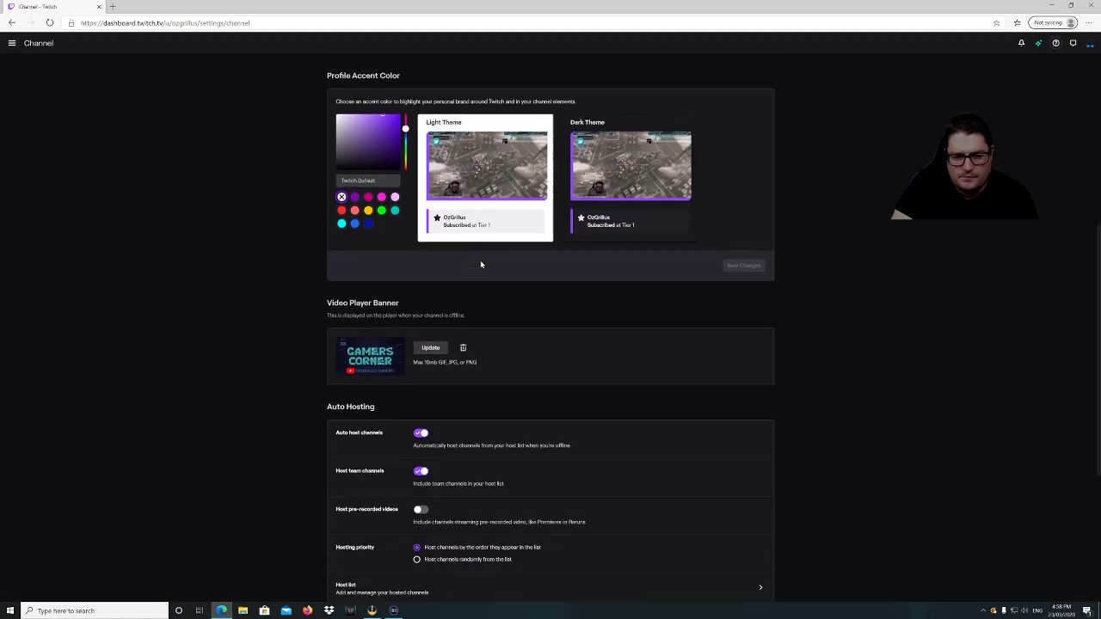
scroll(406, 226, up, 2)
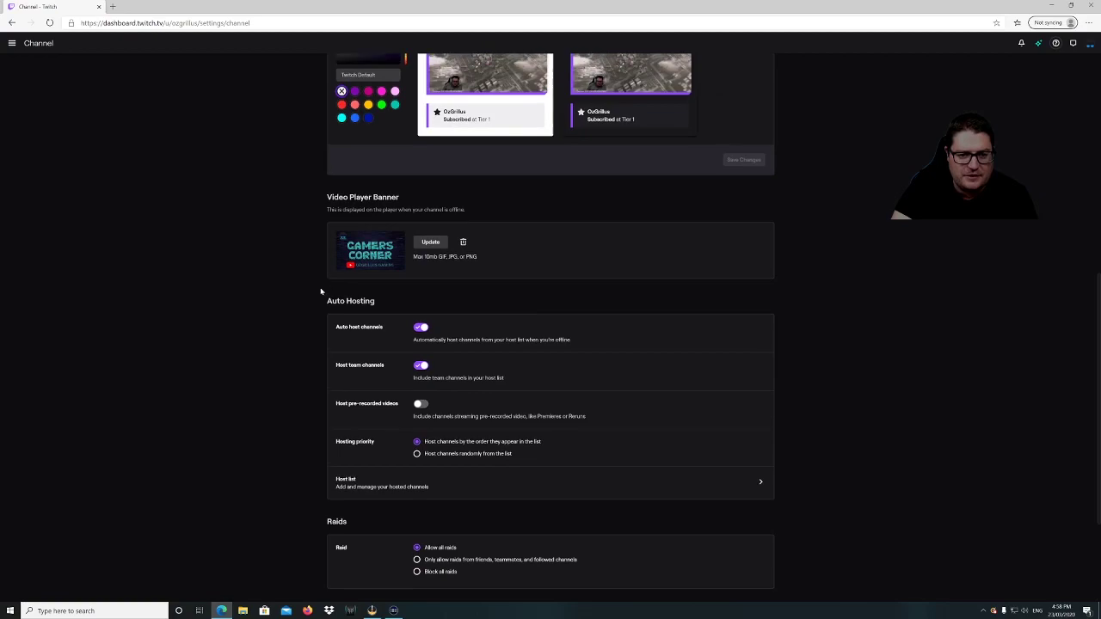
scroll(475, 213, down, 1)
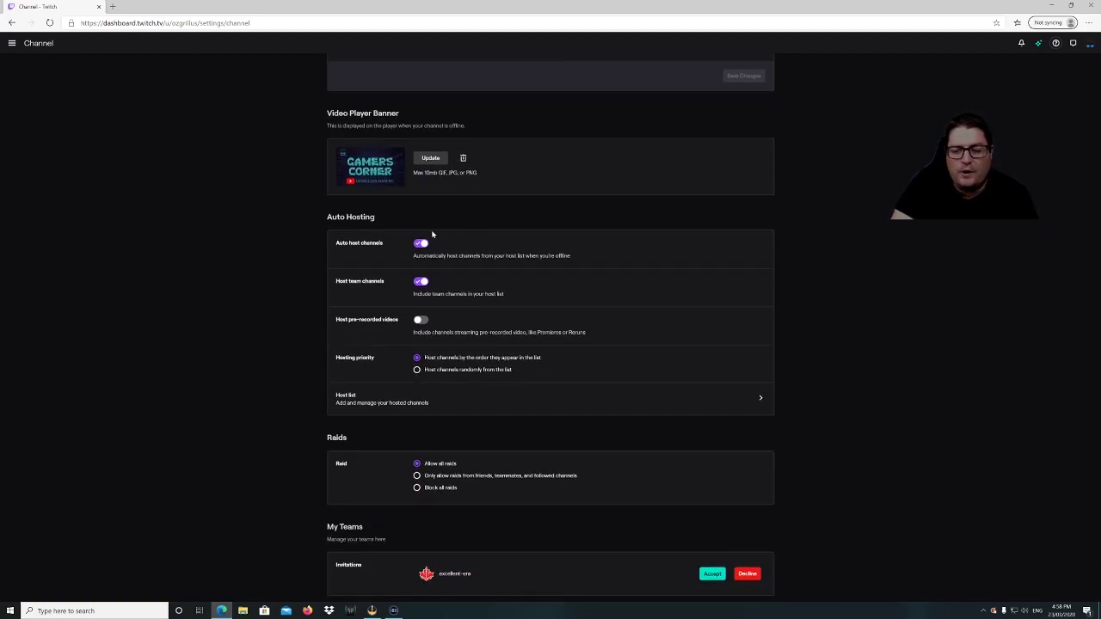
Open the Auto Hosting host list, look over the hosted channels and return to the Channel preferences.
scroll(442, 241, down, 1)
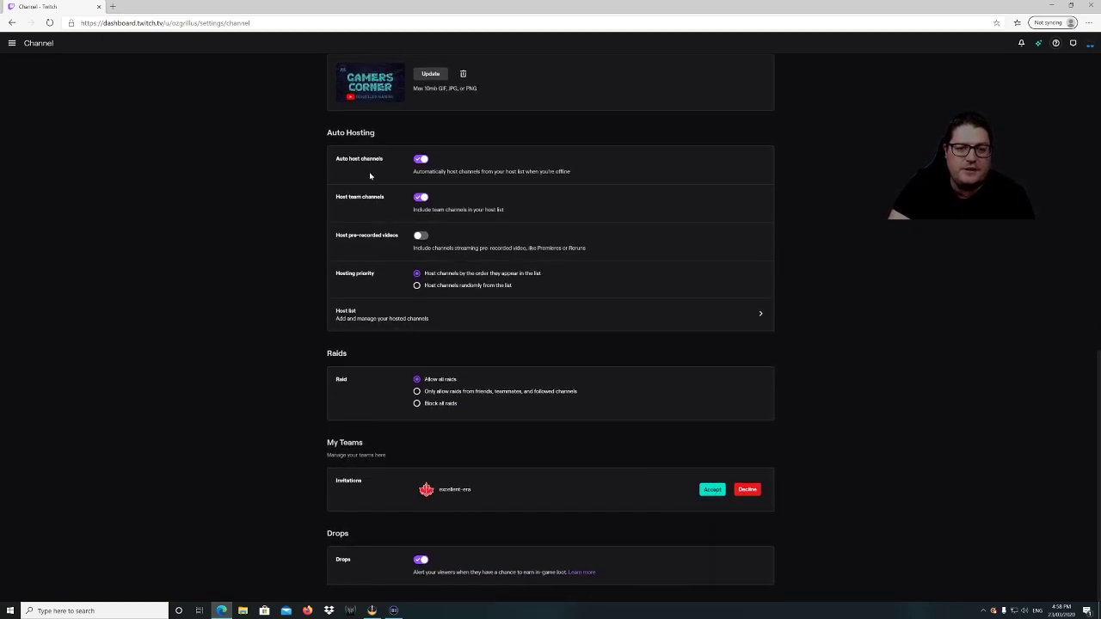
click(730, 322)
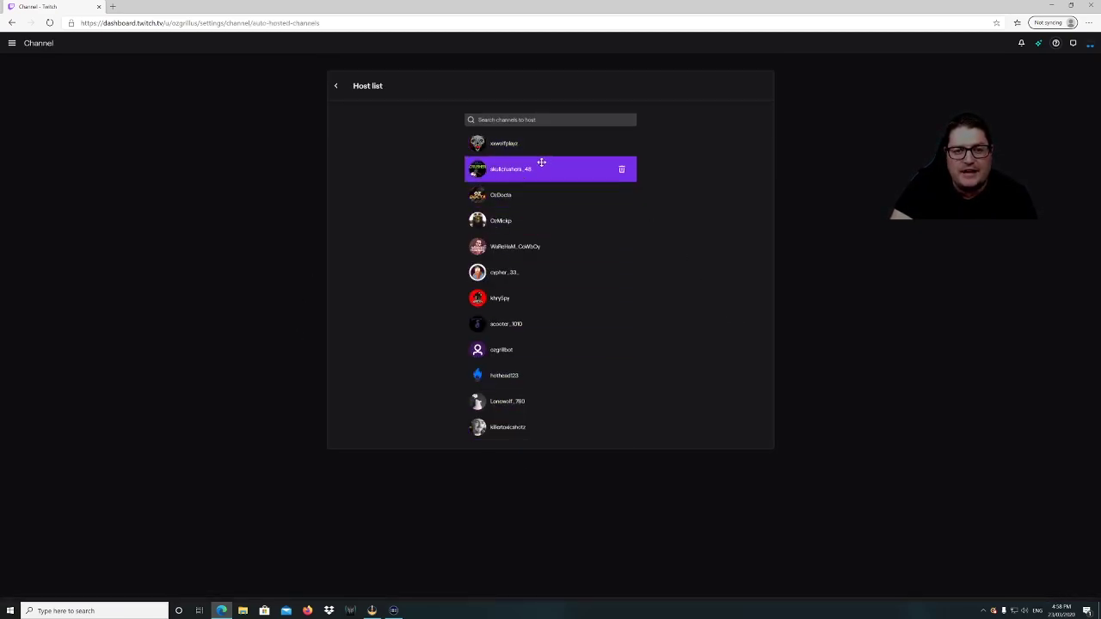
click(335, 86)
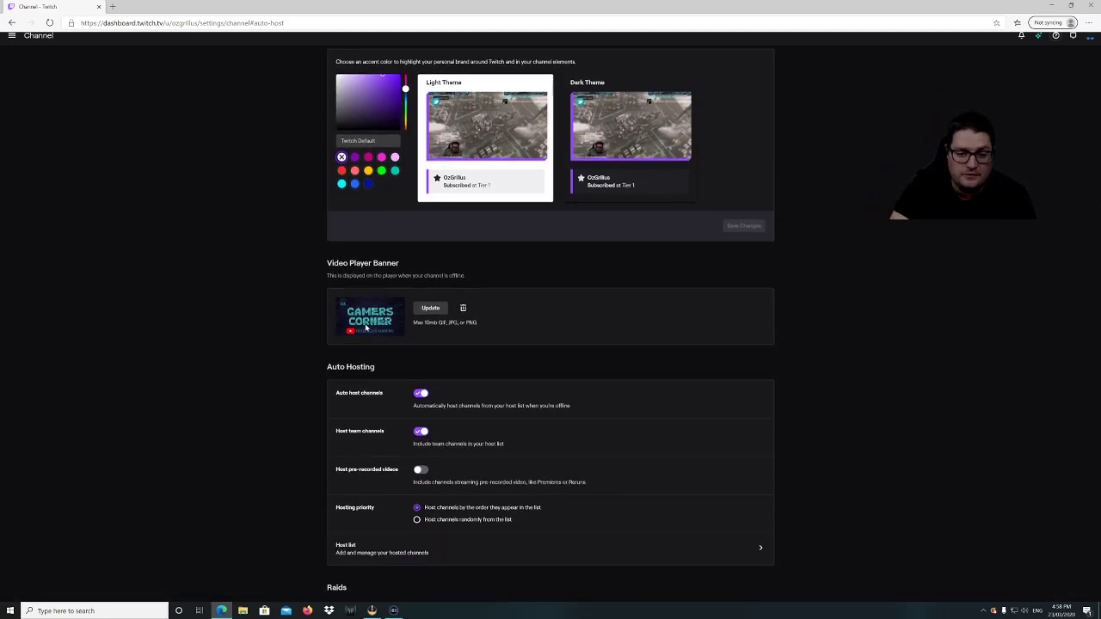
click(550, 547)
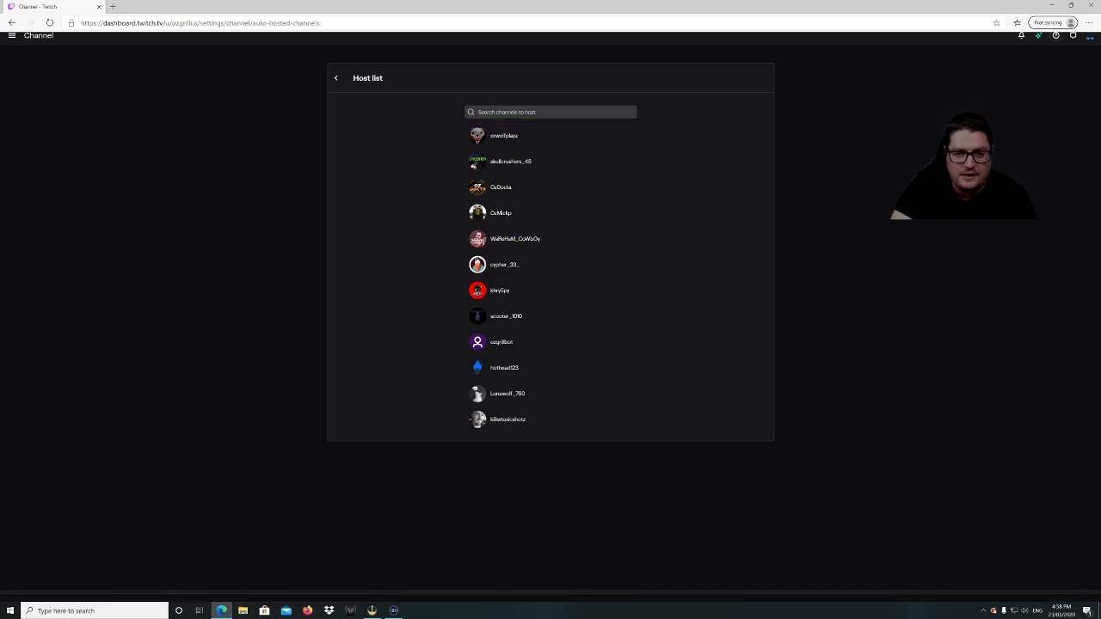
click(336, 79)
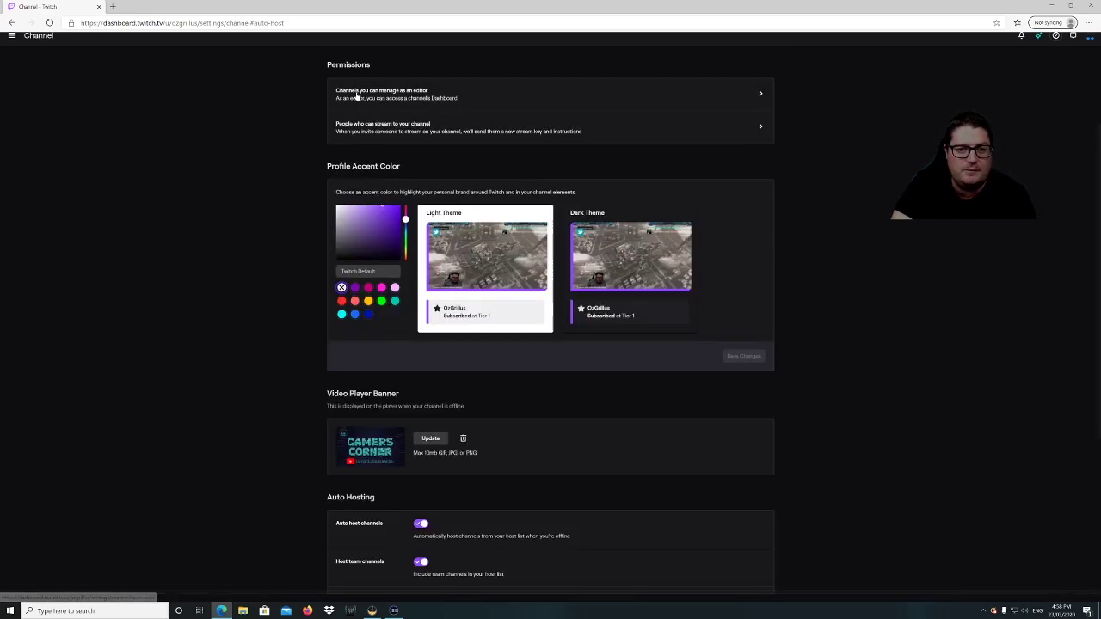
Review the Auto Hosting, Raids, My Teams and Drops sections of the Channel preferences.
scroll(533, 350, down, 2)
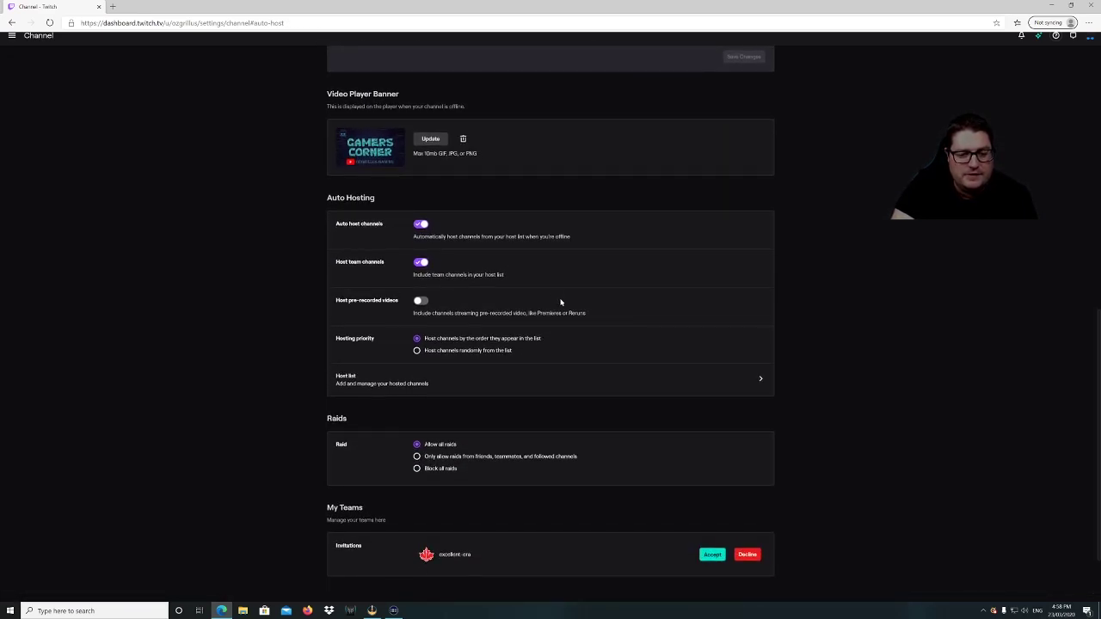
scroll(561, 302, down, 1)
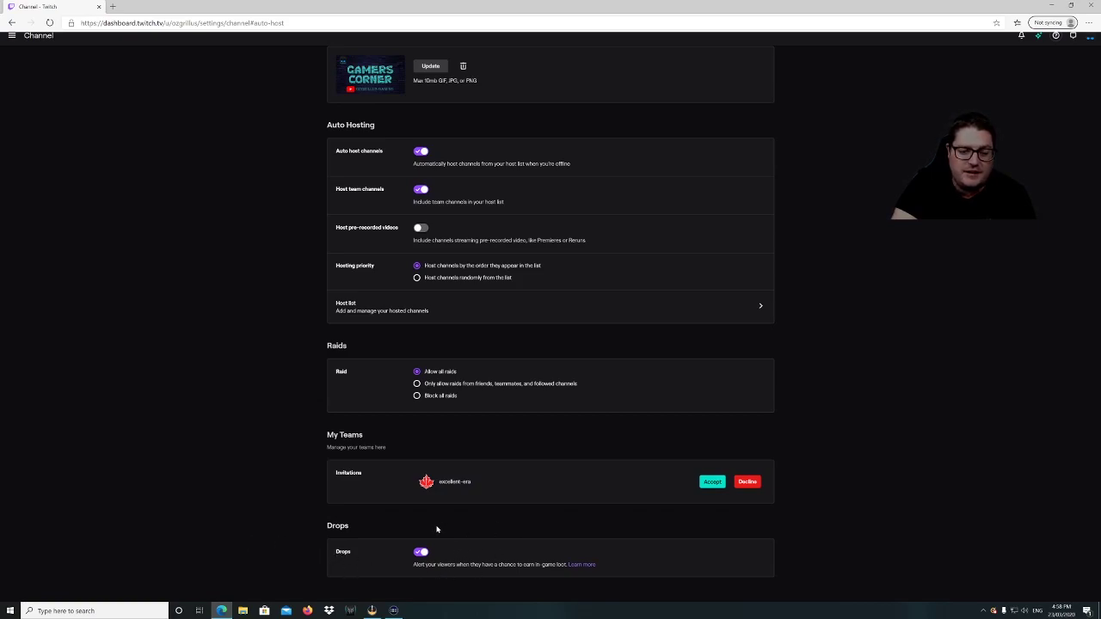
scroll(342, 430, up, 2)
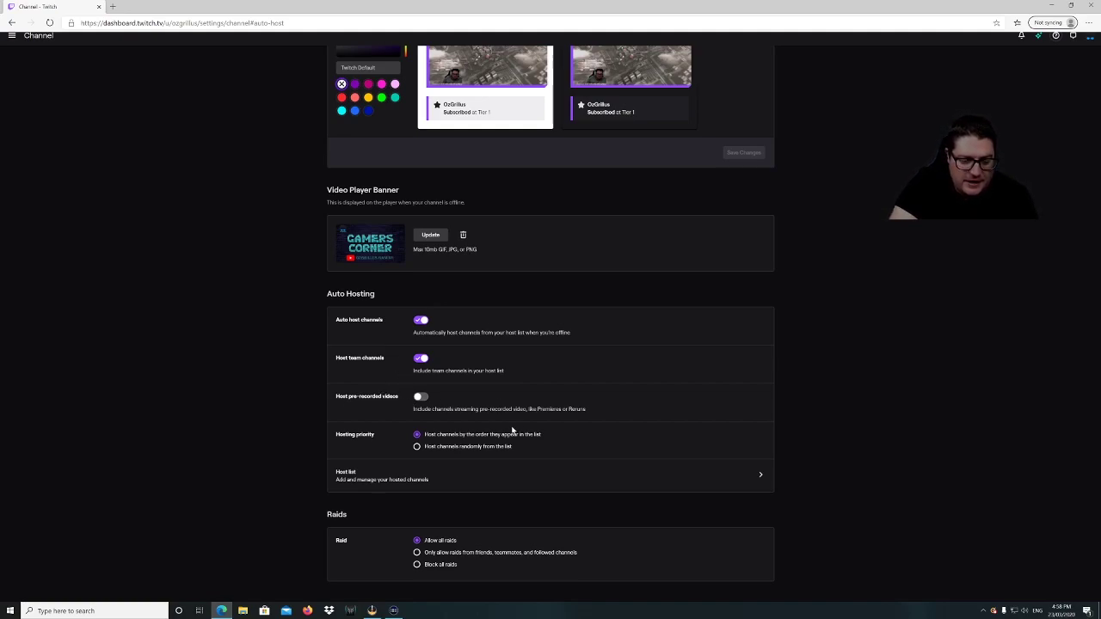
scroll(412, 387, up, 5)
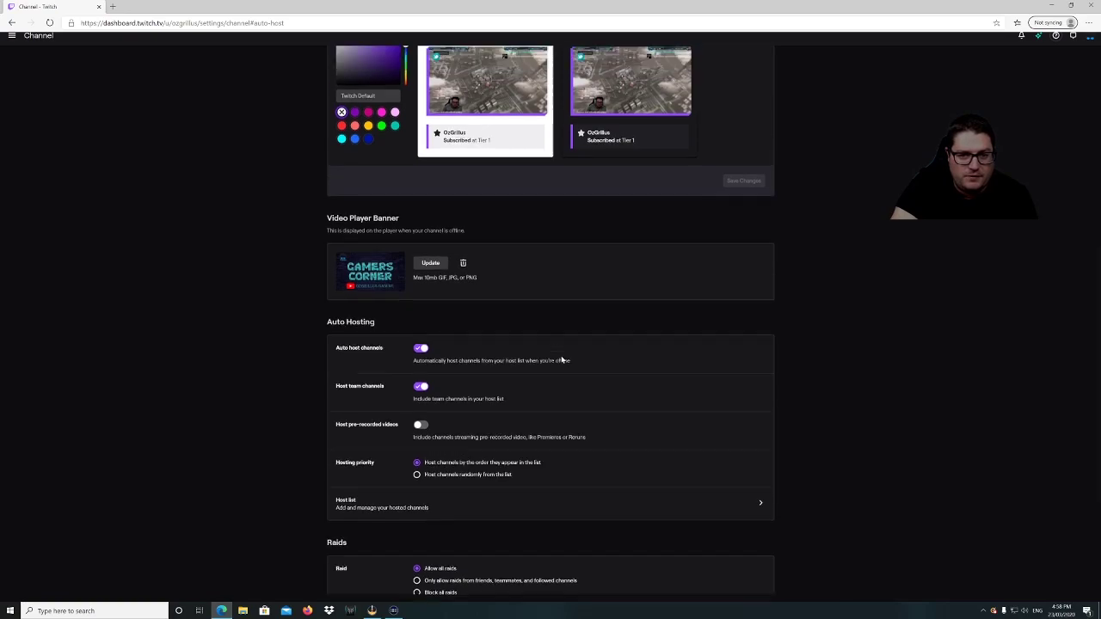
Open the Moderation preferences and look over the Automod Controls, Chat Options and Channel Privileges sections.
click(12, 35)
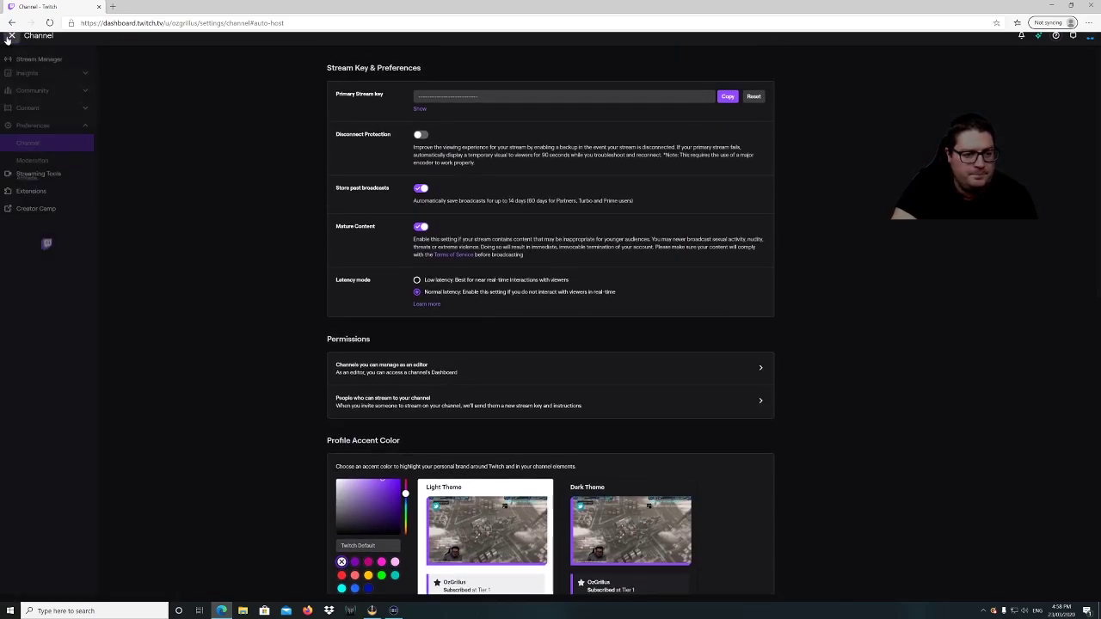
click(37, 163)
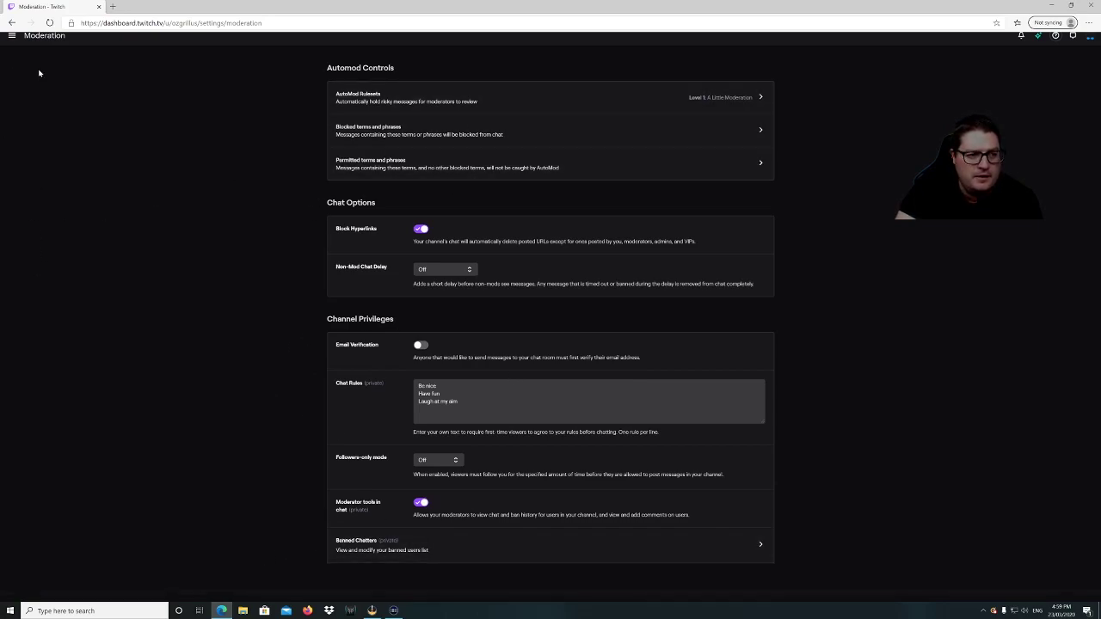
Open the Roles Manager and check the entry for adding a new user role, leaving it without adding anyone.
click(12, 36)
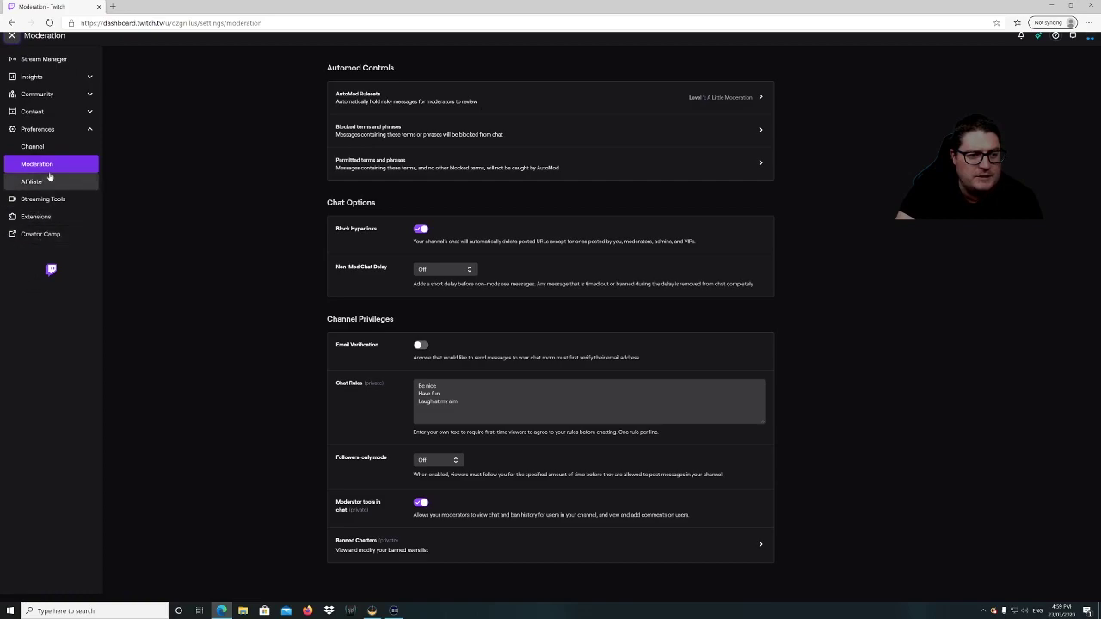
click(51, 129)
click(51, 112)
click(64, 95)
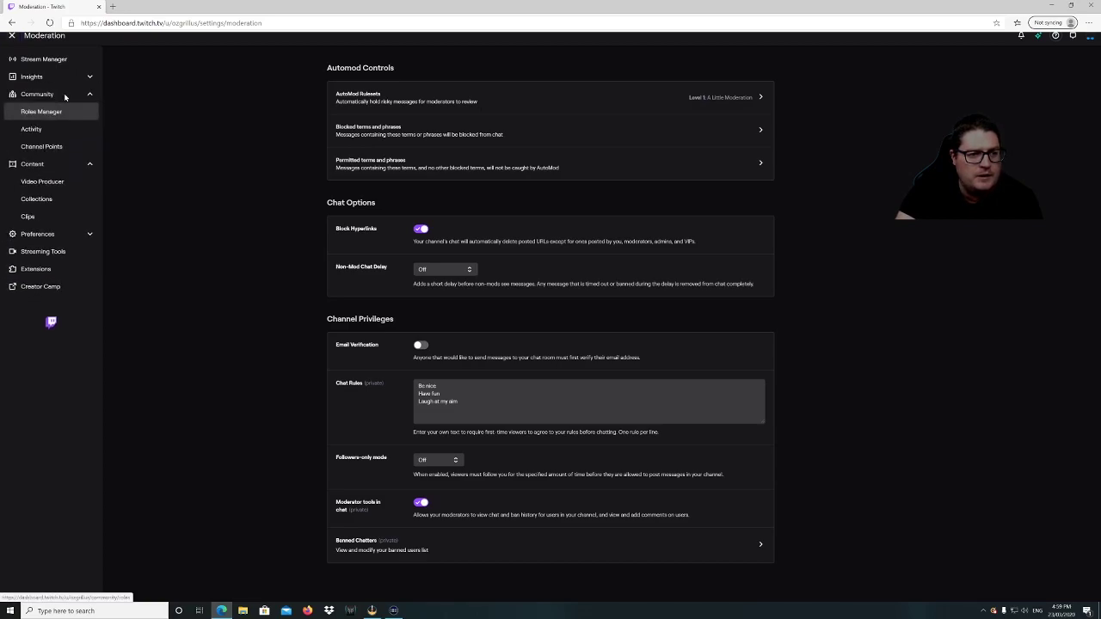
click(60, 114)
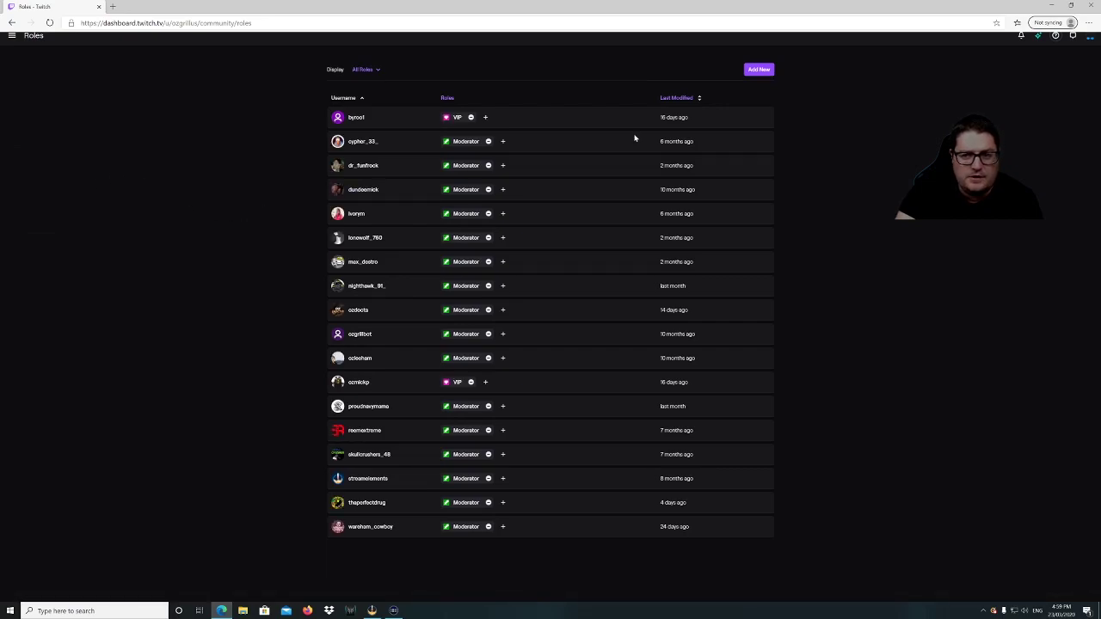
click(759, 71)
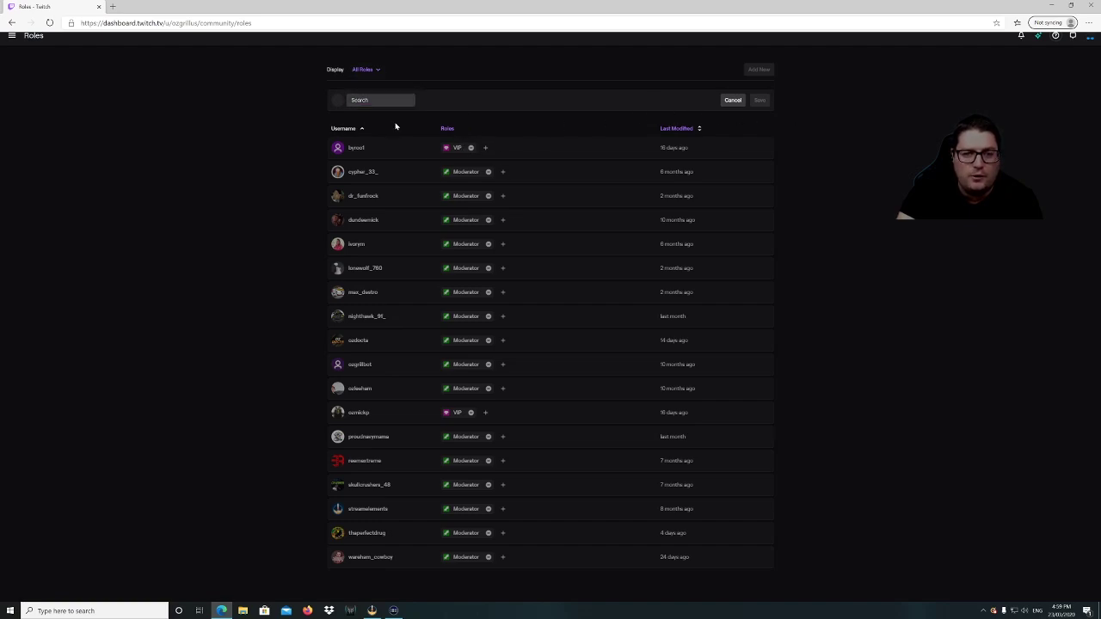
click(733, 101)
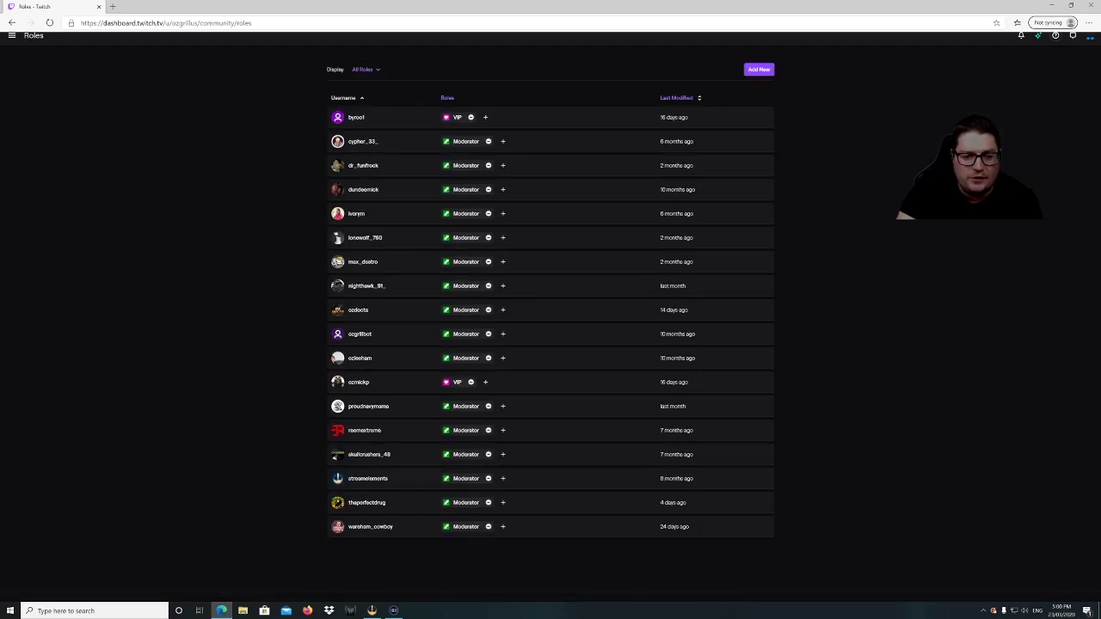
Check the pages available under Insights and open the Stream Manager.
click(11, 36)
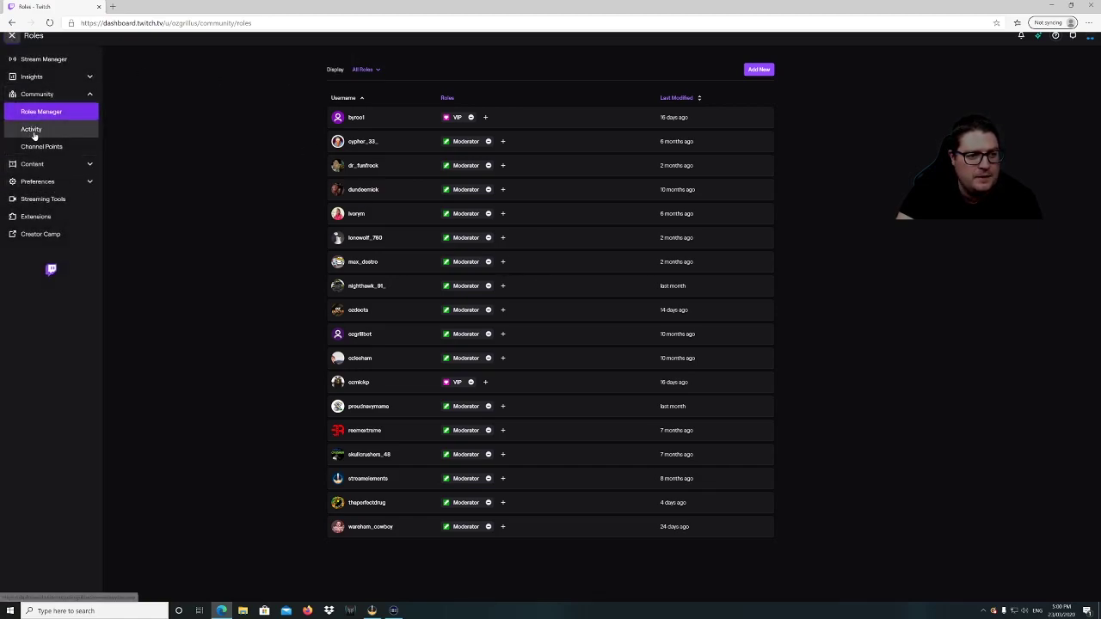
click(43, 77)
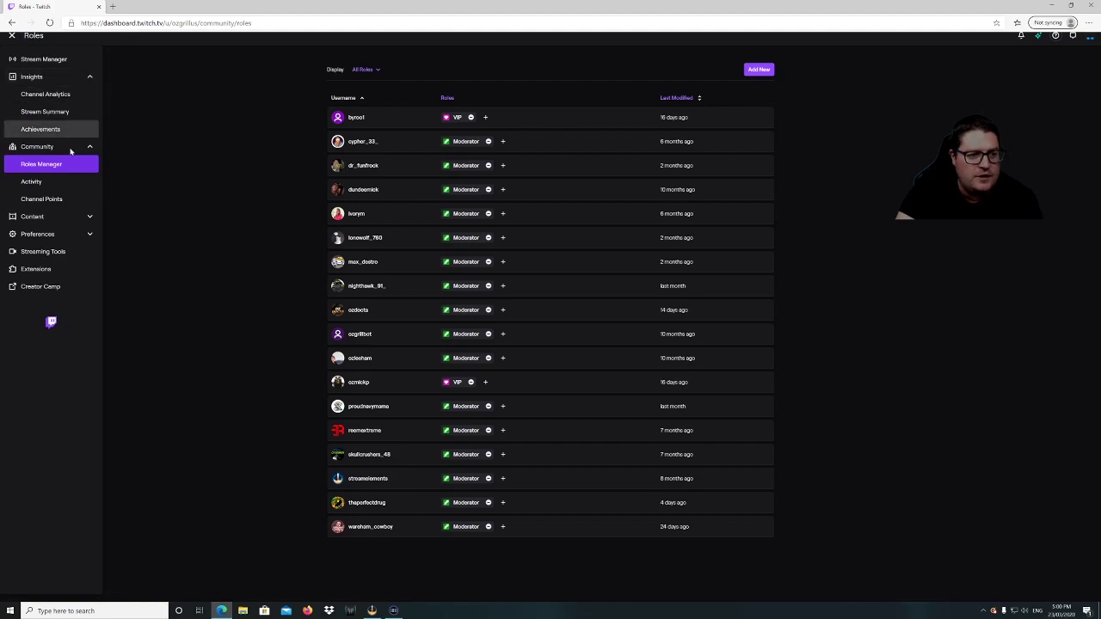
click(81, 77)
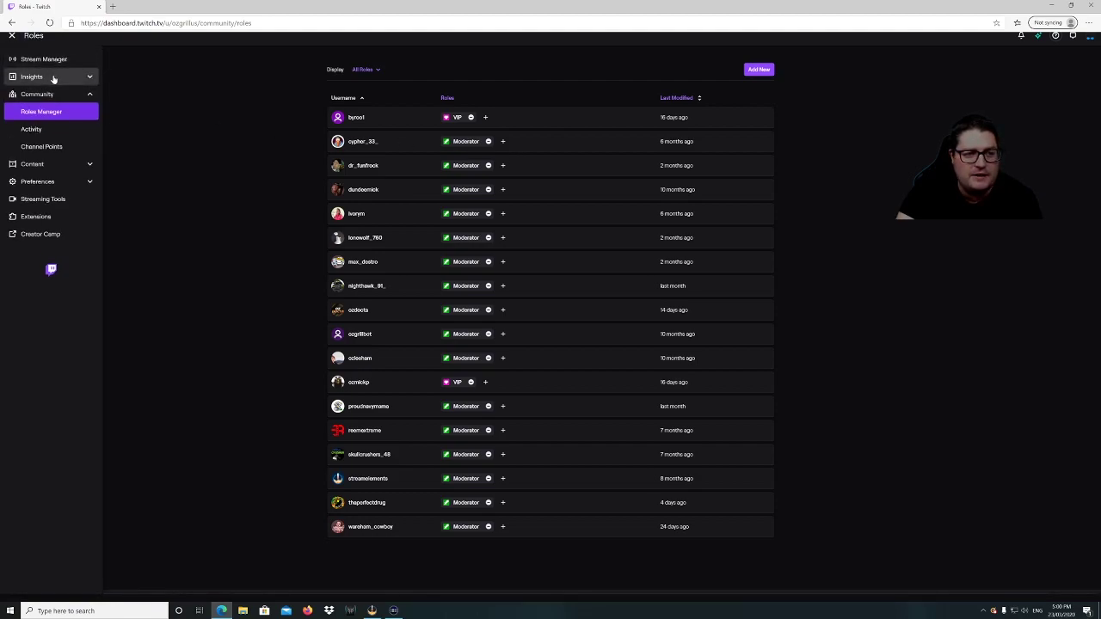
click(59, 61)
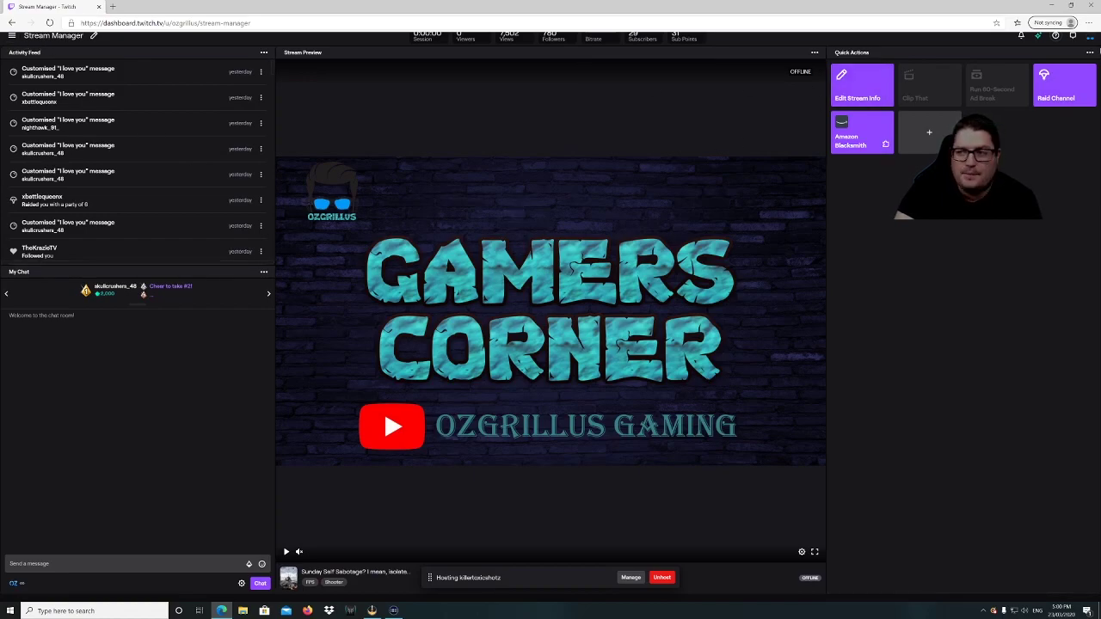
Go from the dashboard to the channel's public page and look over the panels below the video player.
click(1090, 38)
click(1044, 83)
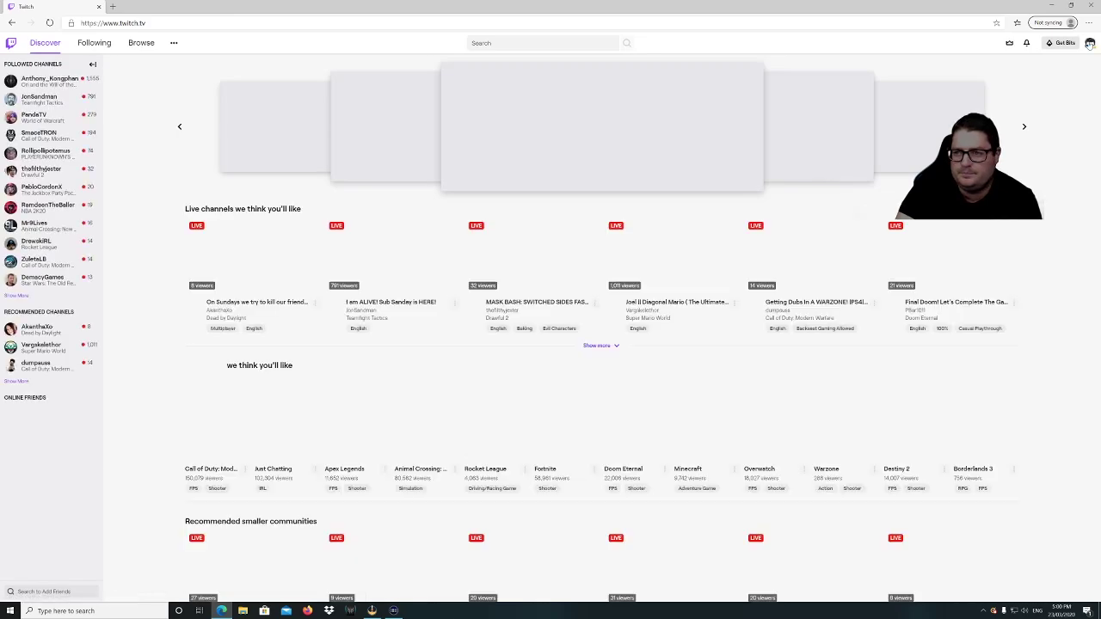
click(1090, 43)
click(1045, 141)
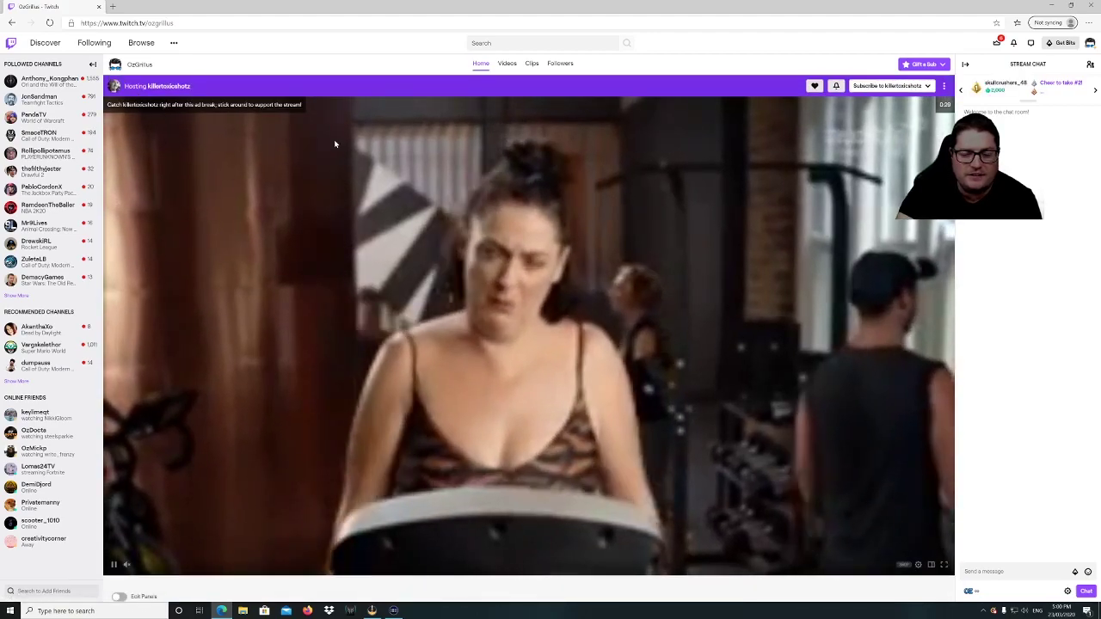
scroll(264, 223, down, 3)
scroll(263, 219, down, 2)
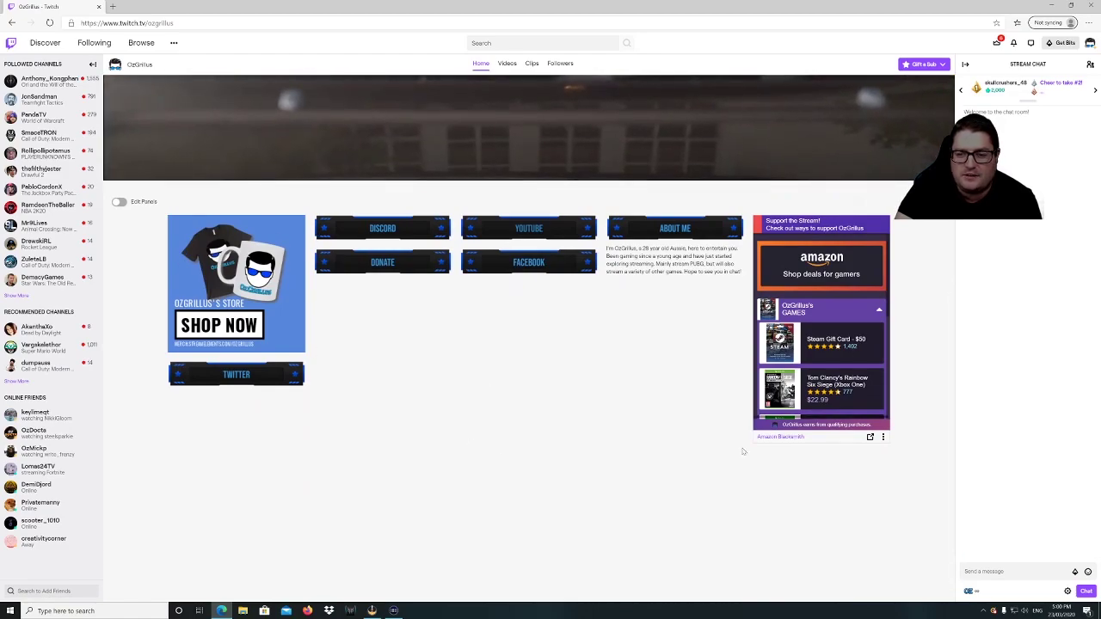
scroll(258, 258, up, 5)
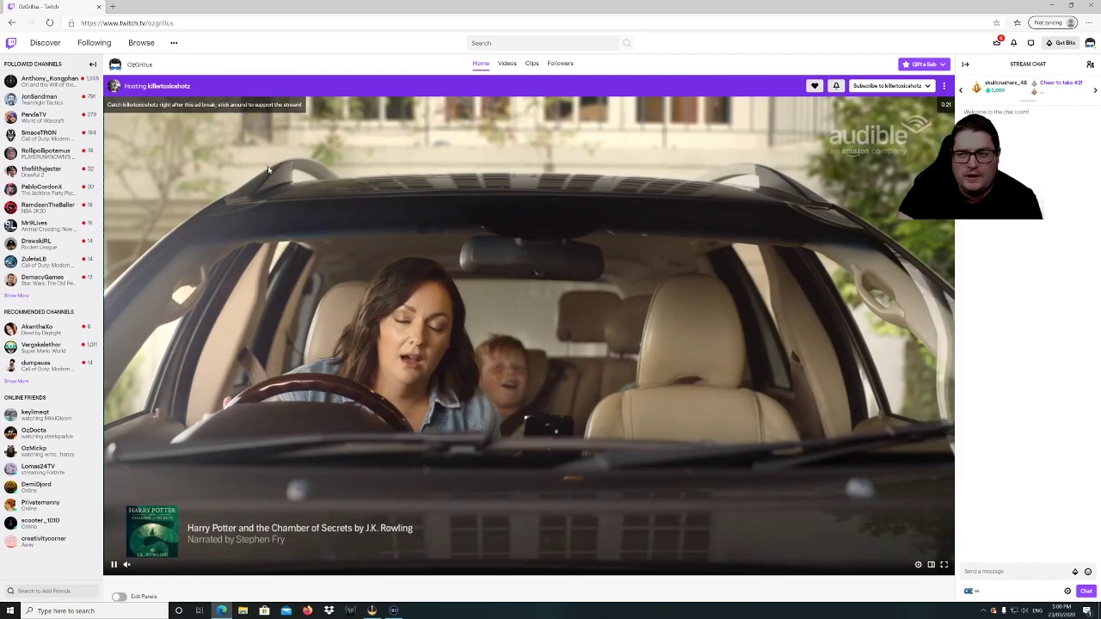
Browse the product lists in the Amazon Blacksmith panel, from Games through Gaming PC to Streaming Set Up.
scroll(700, 336, down, 4)
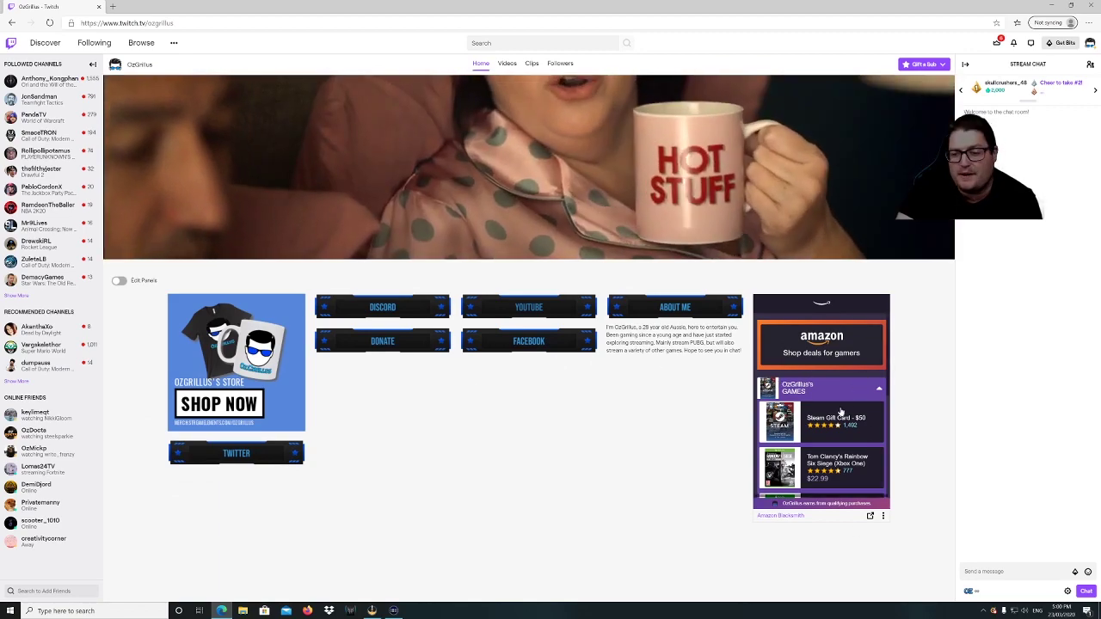
scroll(854, 413, down, 5)
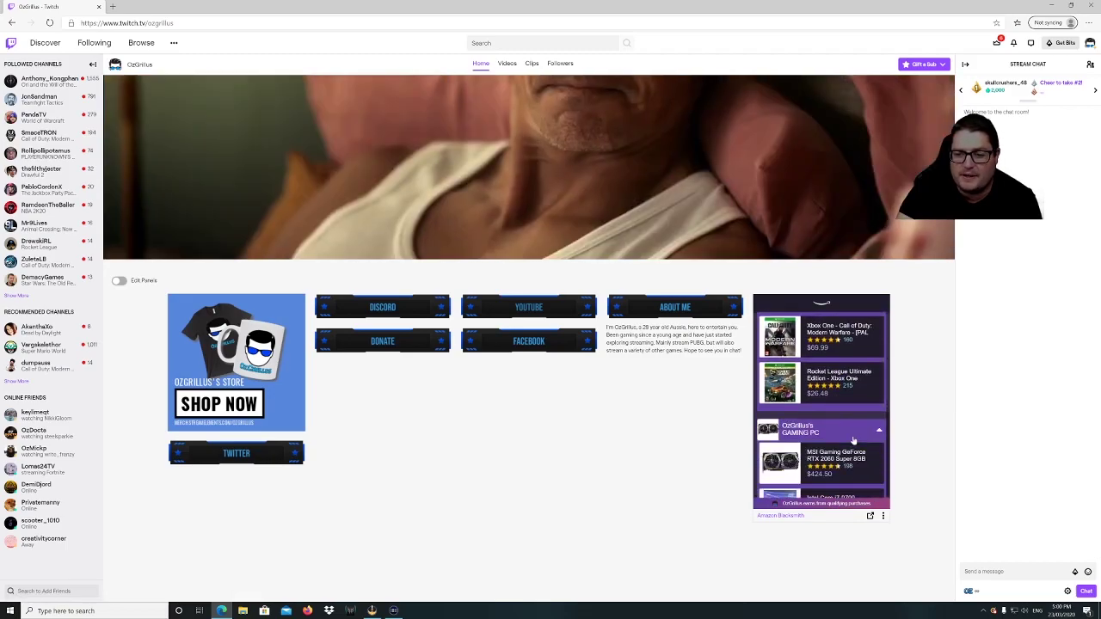
click(842, 430)
scroll(839, 424, down, 3)
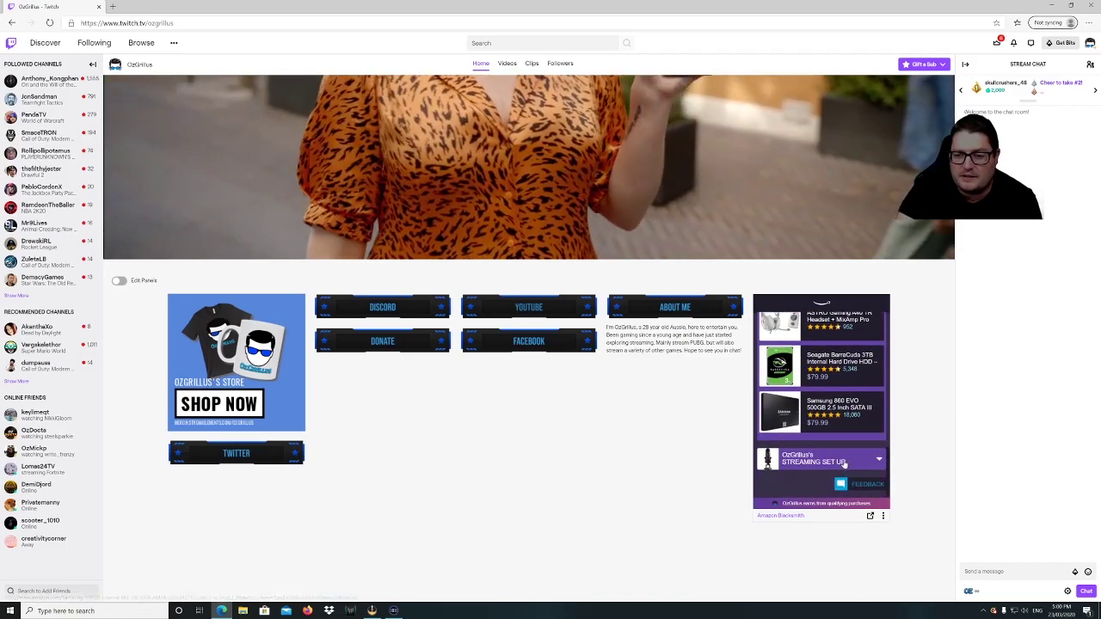
click(818, 458)
scroll(824, 446, down, 3)
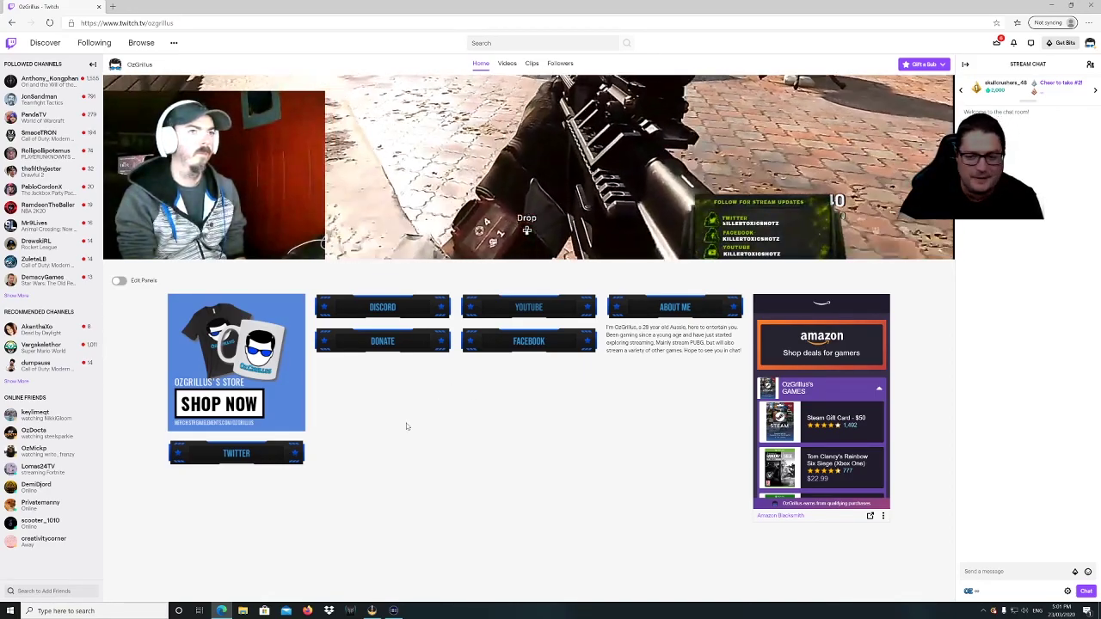
scroll(523, 376, up, 2)
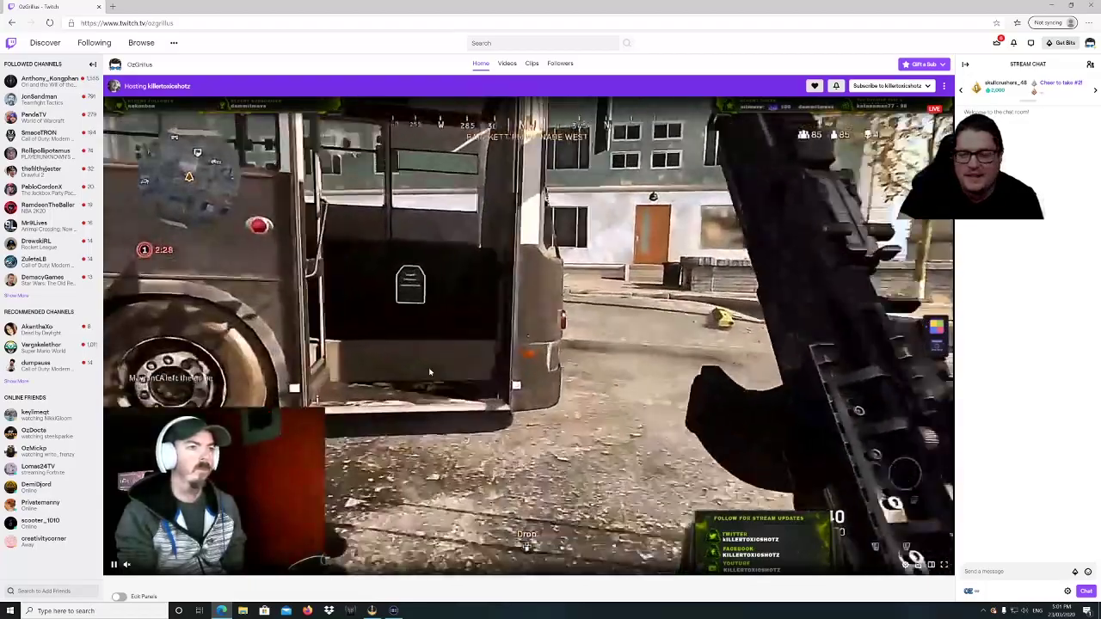